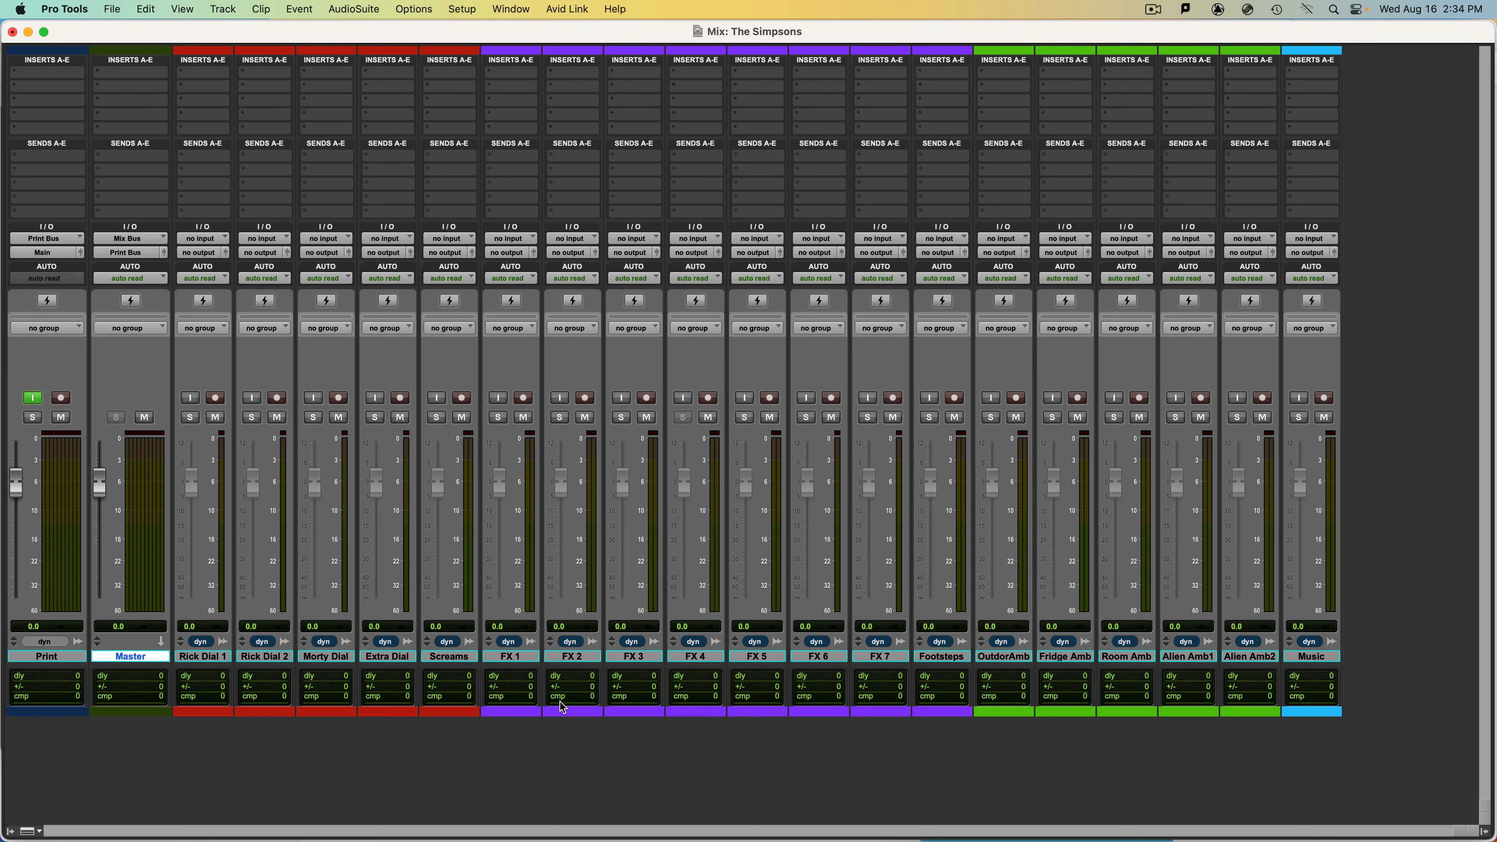
Create four new 7.1.2 routing folder tracks in the session.
{"action": "key", "text": "shift+super+n"}
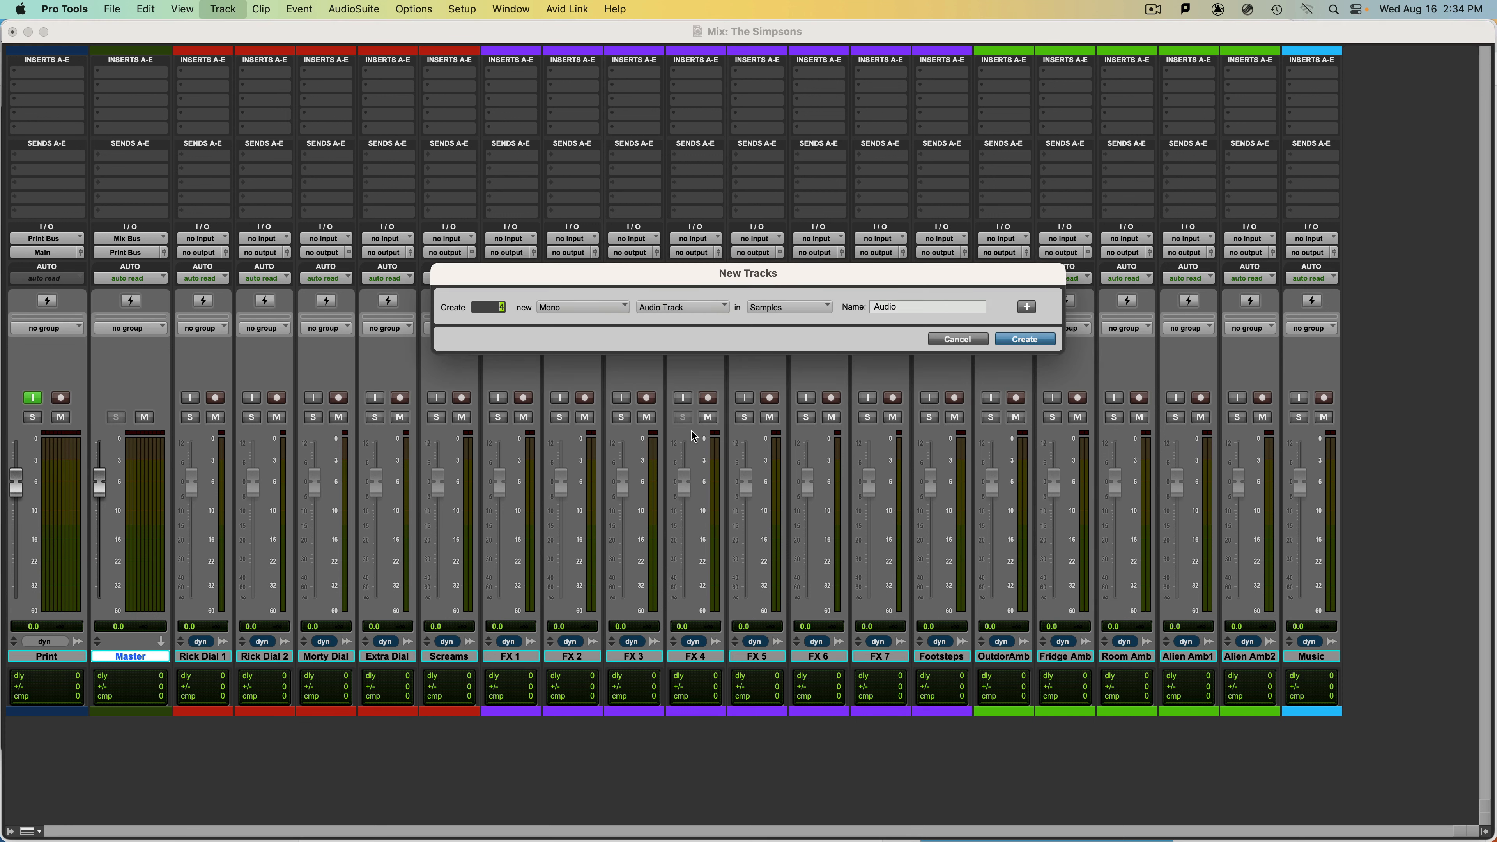
{"action": "left_click", "coordinate": [565, 309]}
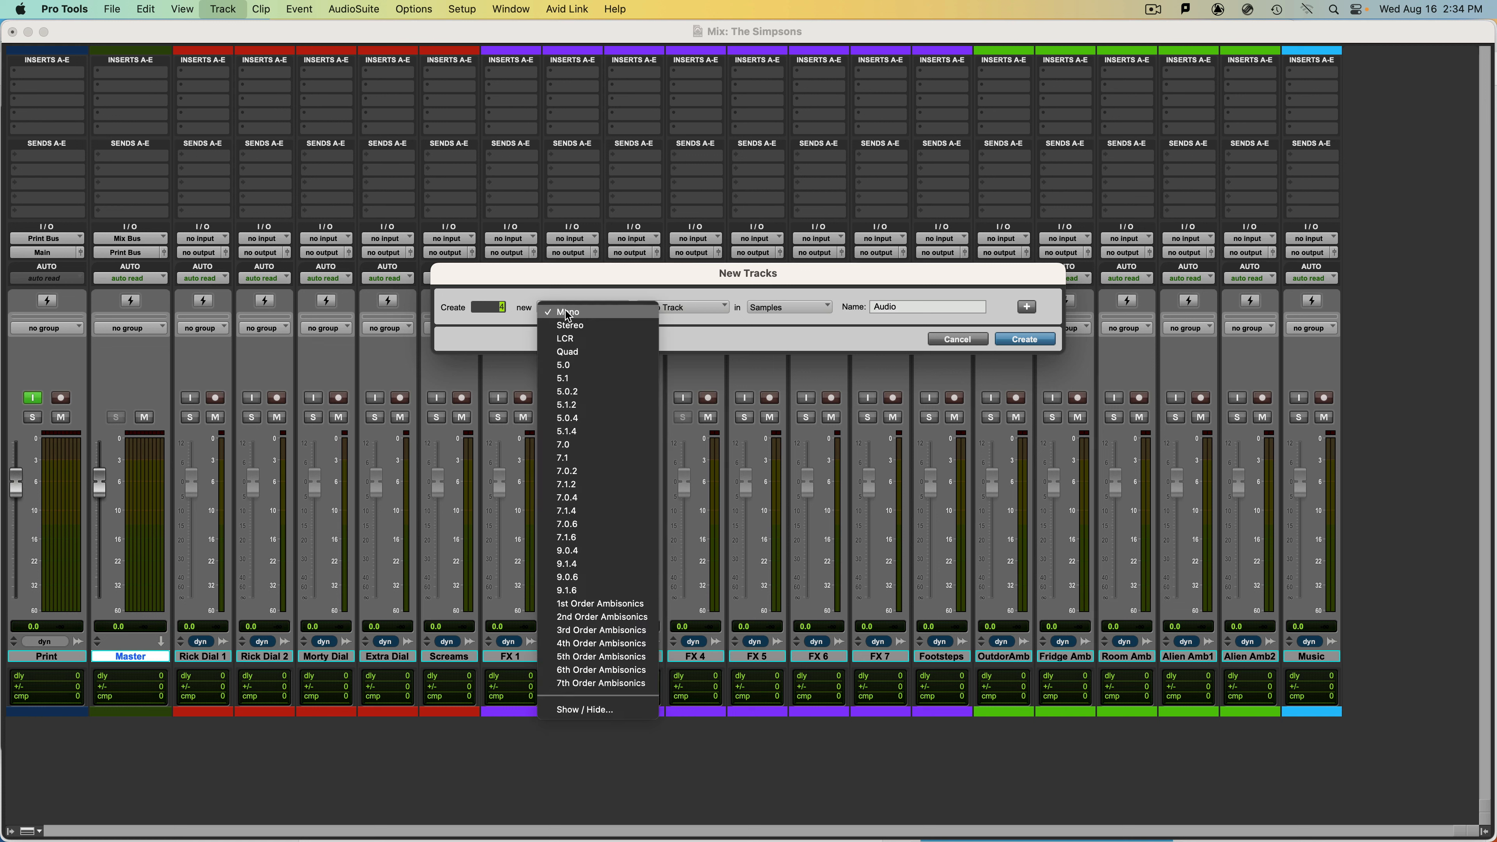
{"action": "left_click", "coordinate": [608, 486]}
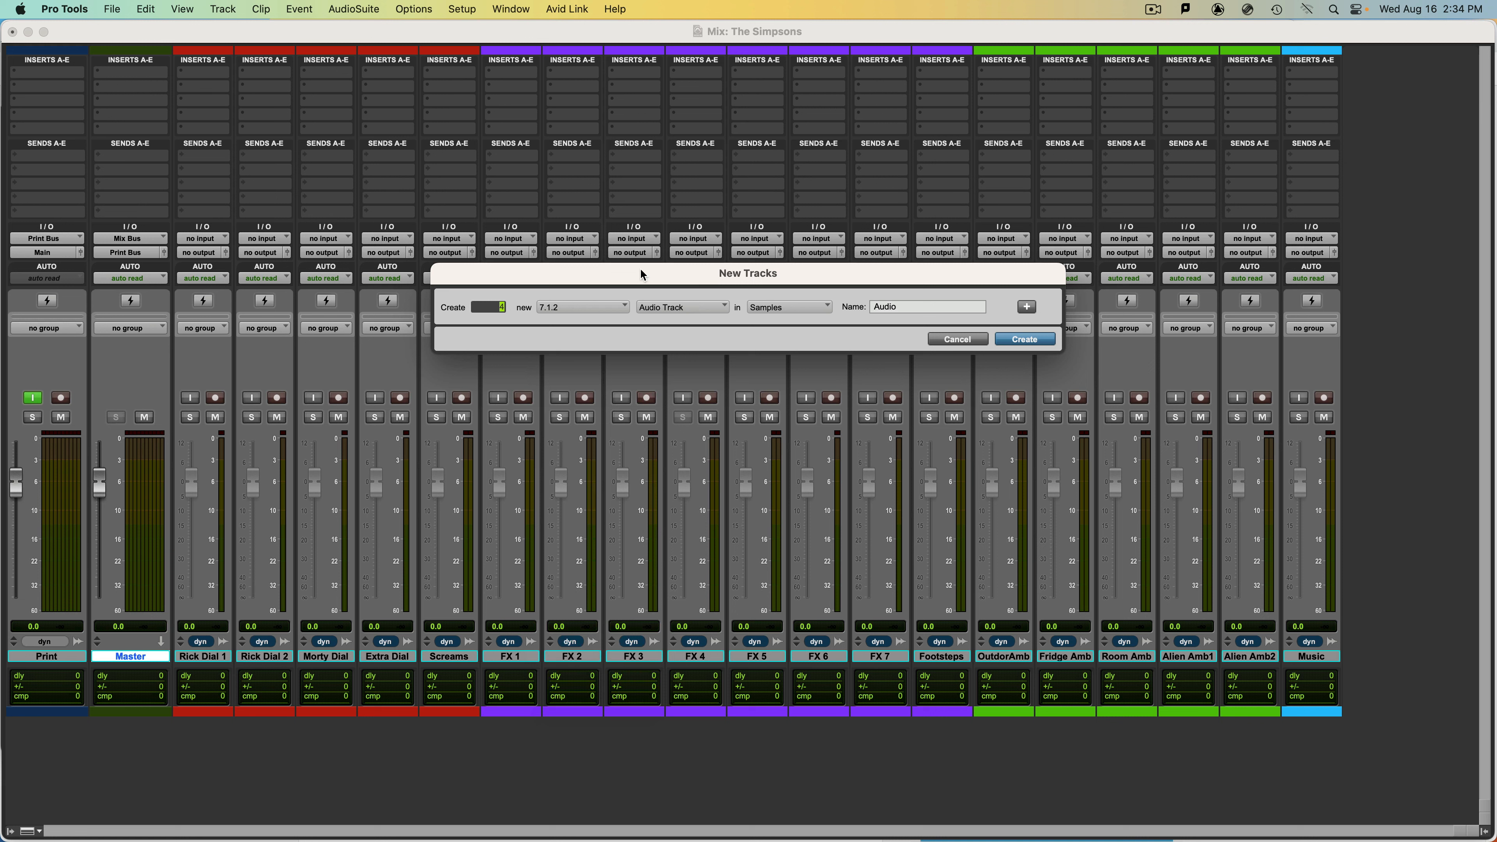
{"action": "left_click", "coordinate": [691, 308]}
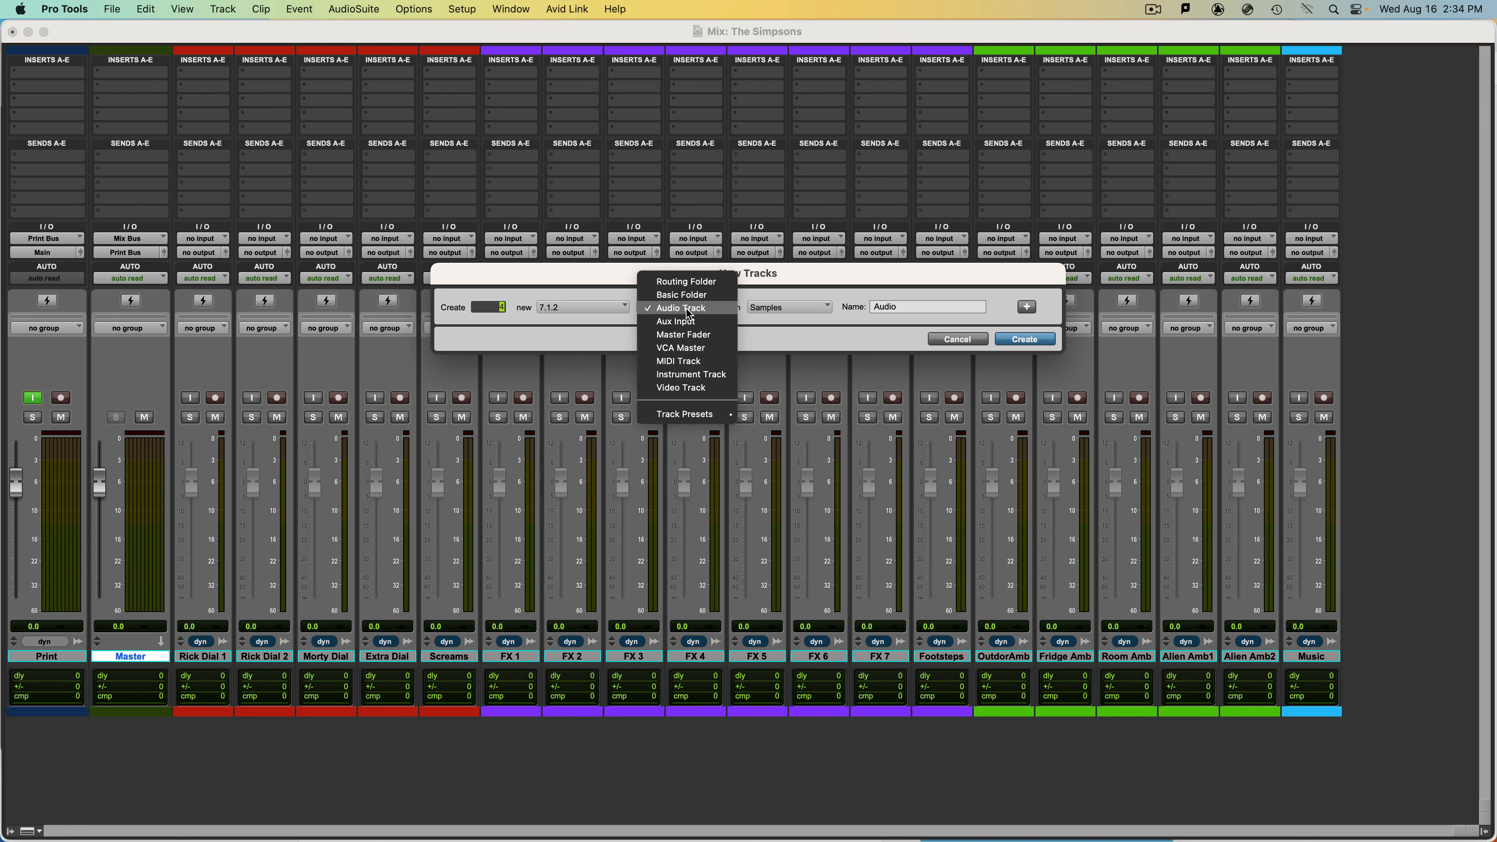
{"action": "left_click", "coordinate": [695, 283]}
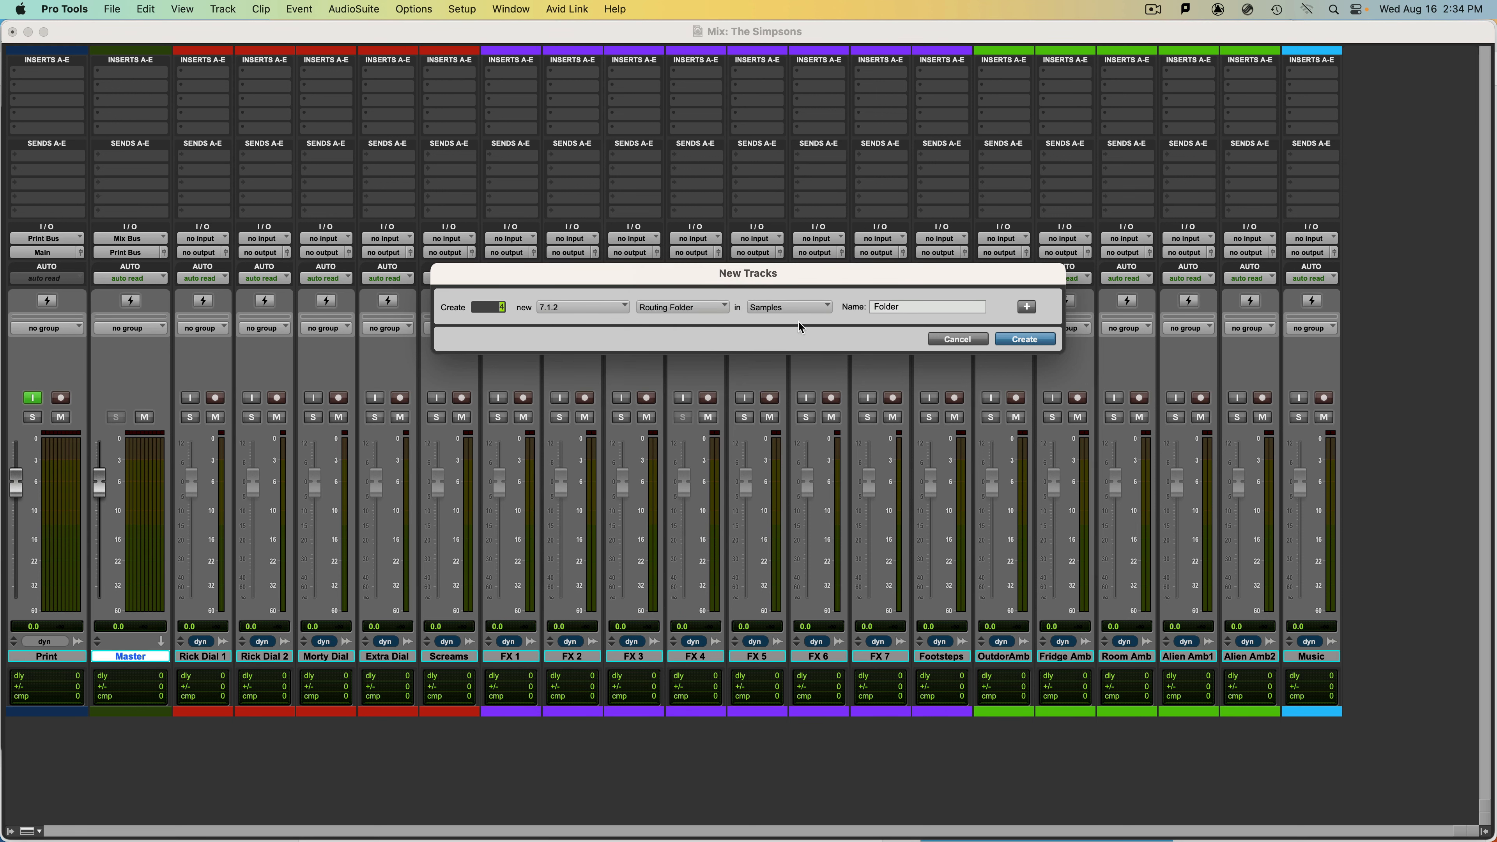
{"action": "left_click", "coordinate": [1024, 339]}
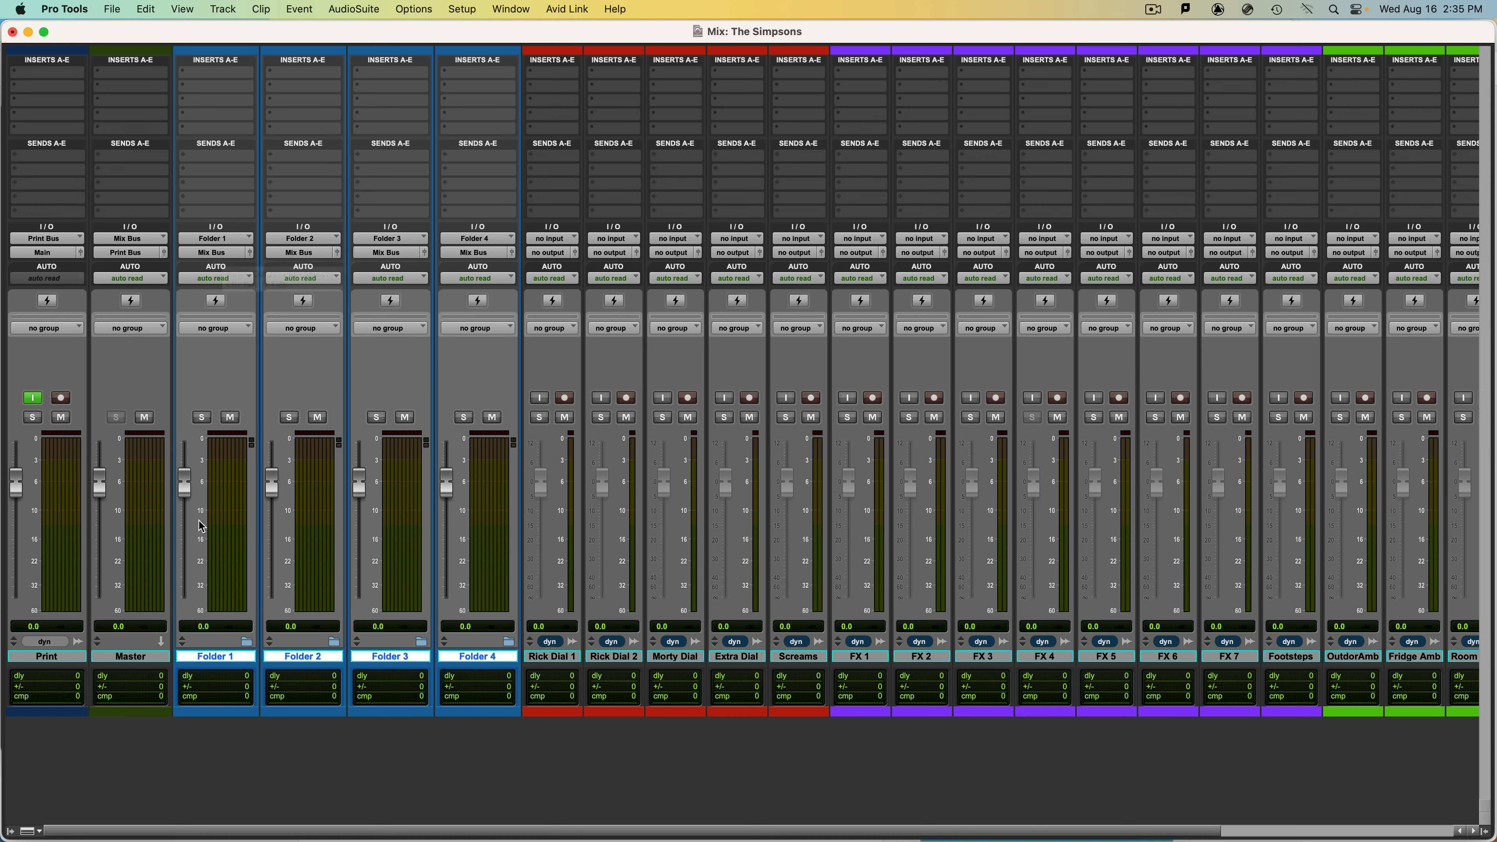
Rename the Folder 1 track as DX and the Folder 2 track as FX.
{"action": "double_click", "coordinate": [230, 657]}
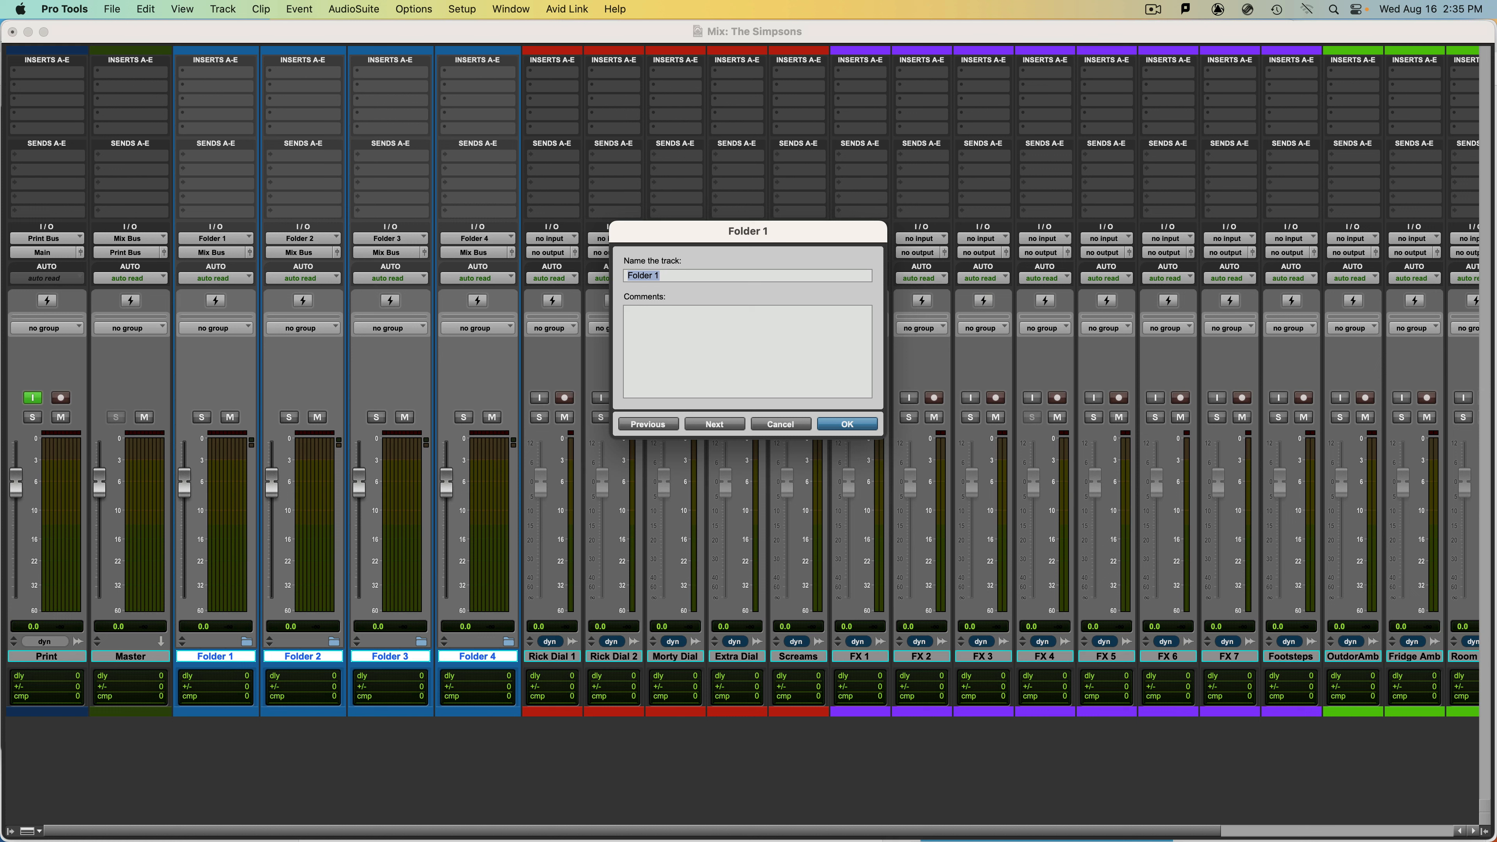
{"action": "type", "text": "DX"}
{"action": "key", "text": "Return"}
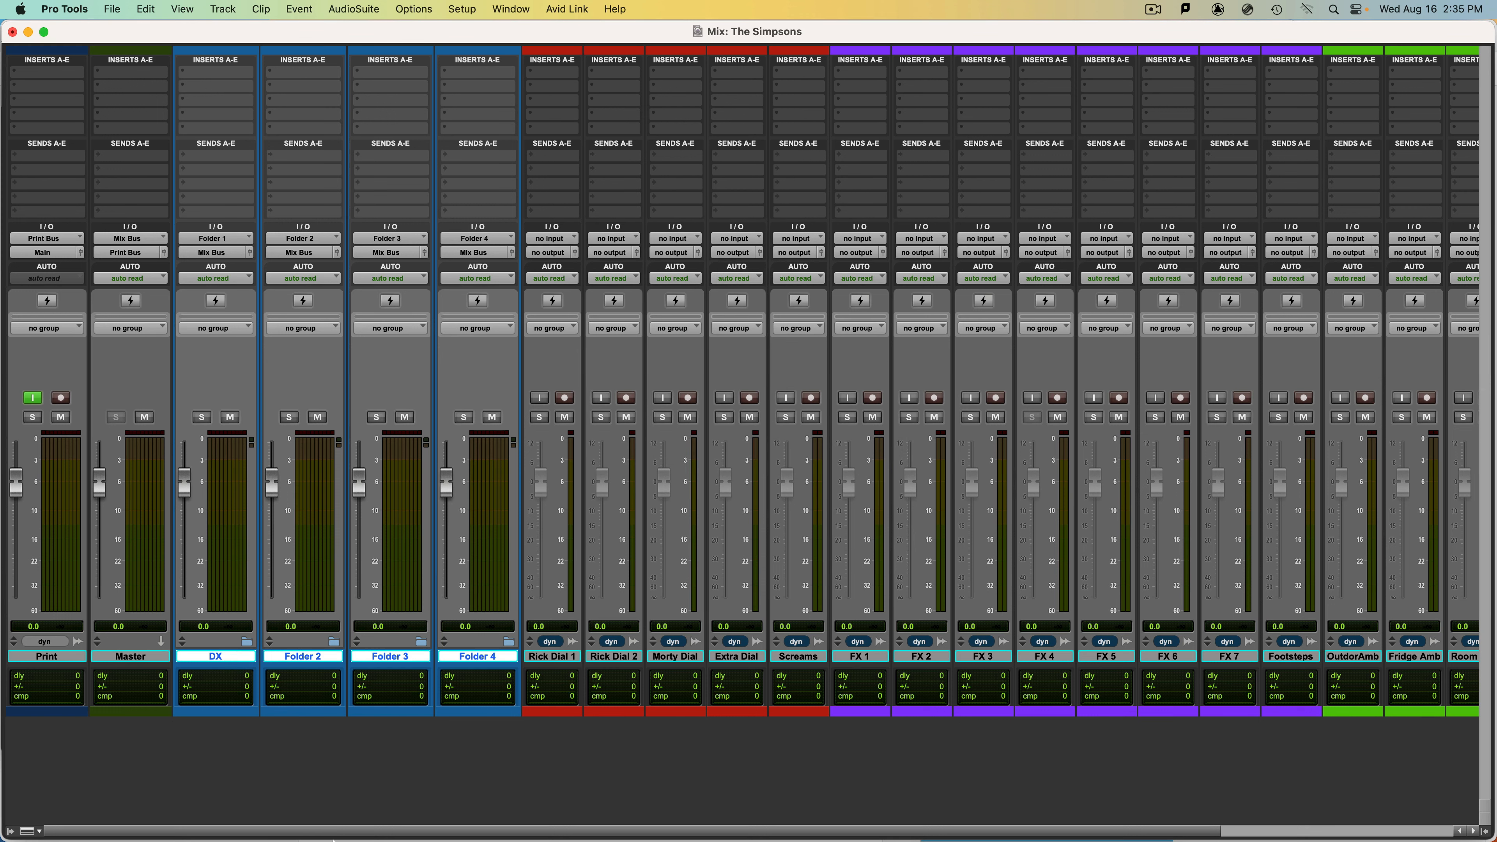
{"action": "double_click", "coordinate": [303, 657]}
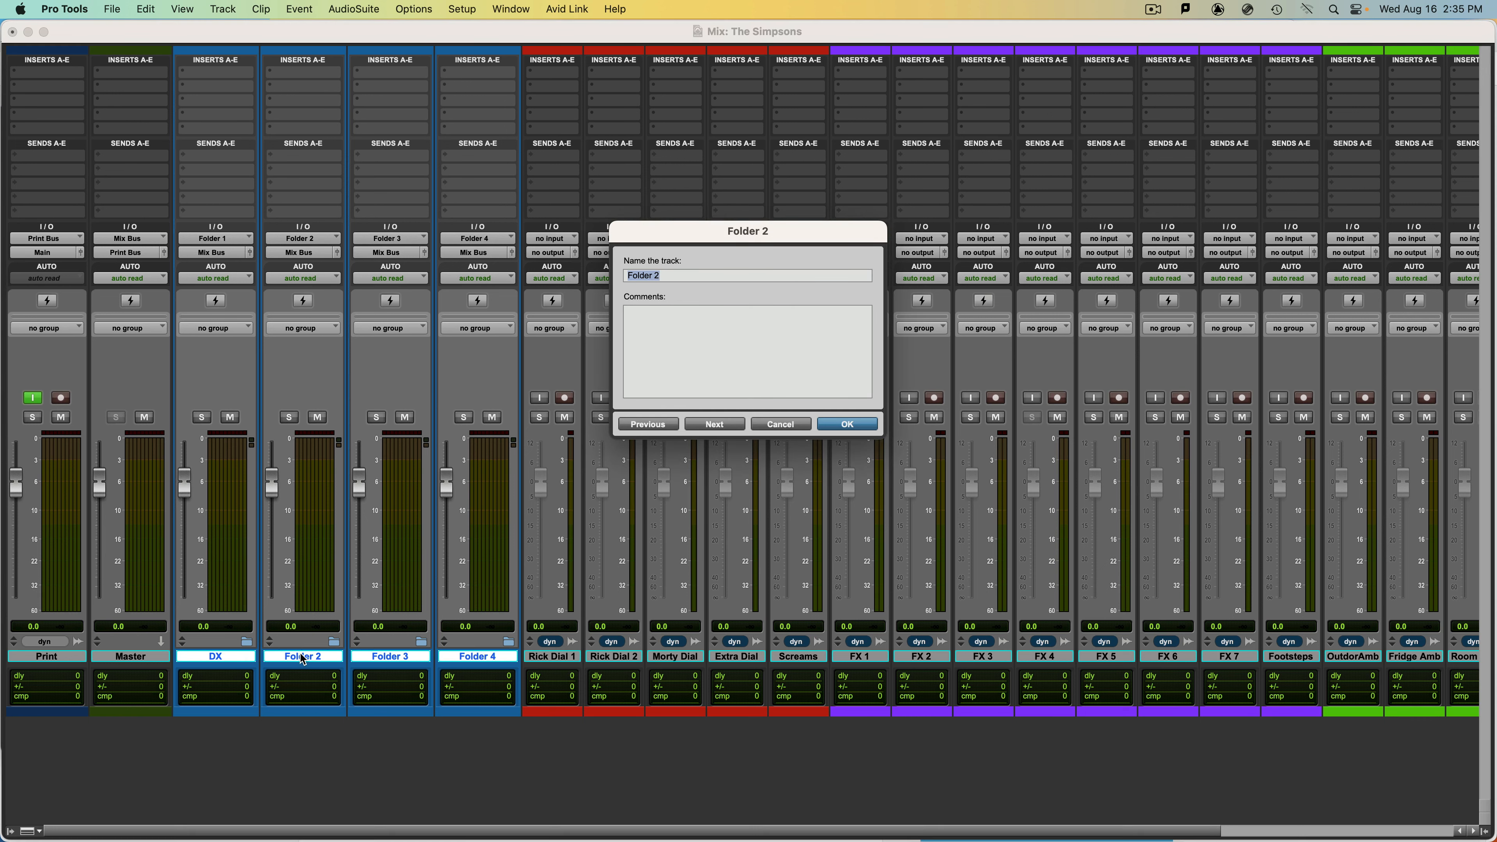
{"action": "type", "text": "FX"}
{"action": "key", "text": "Return"}
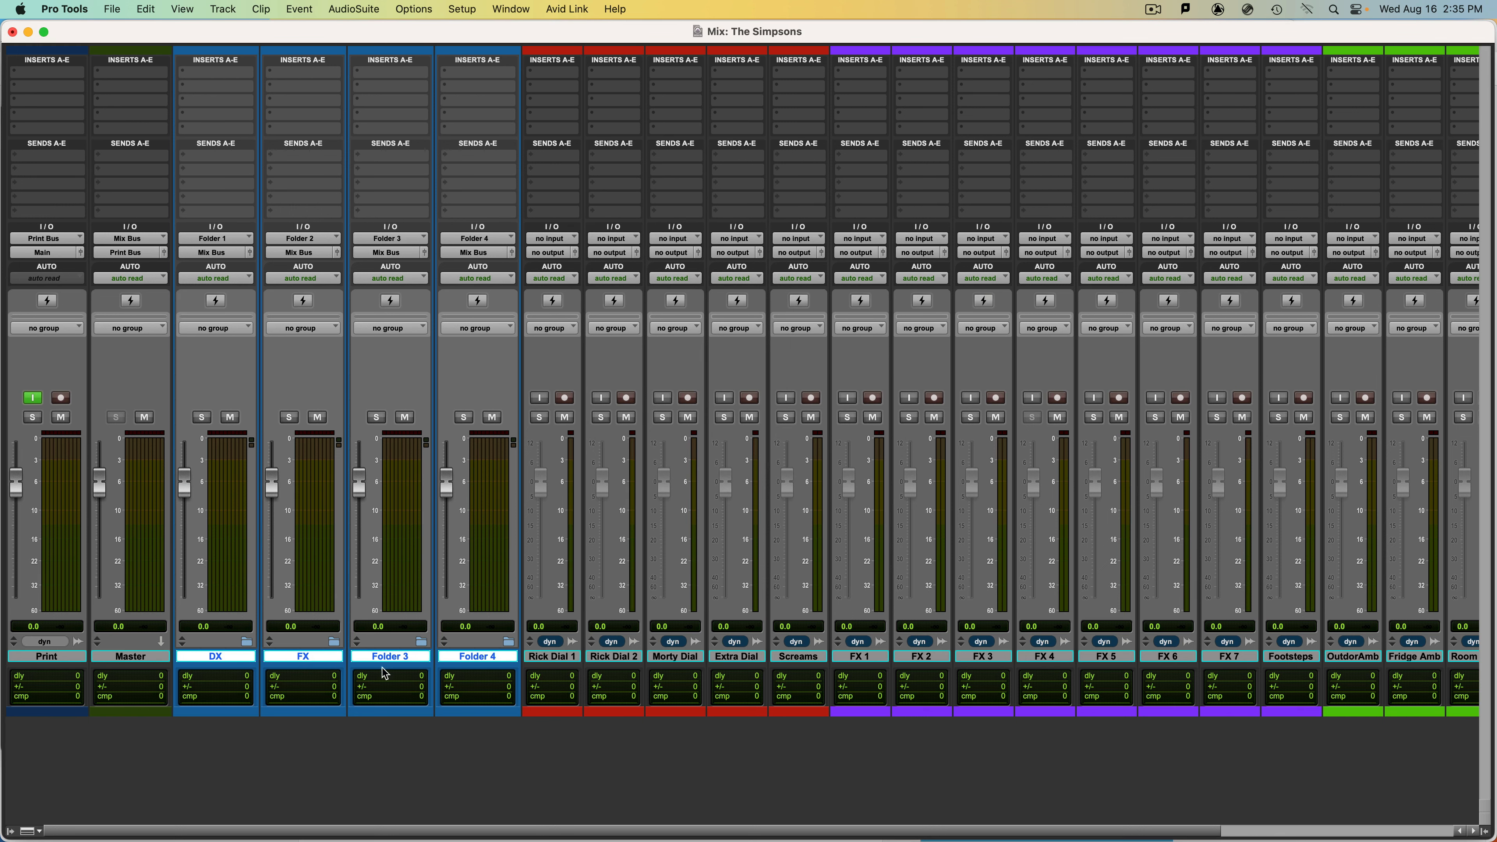
Rename the Folder 3 track as Ambiance and the Folder 4 track as MX.
{"action": "double_click", "coordinate": [392, 660]}
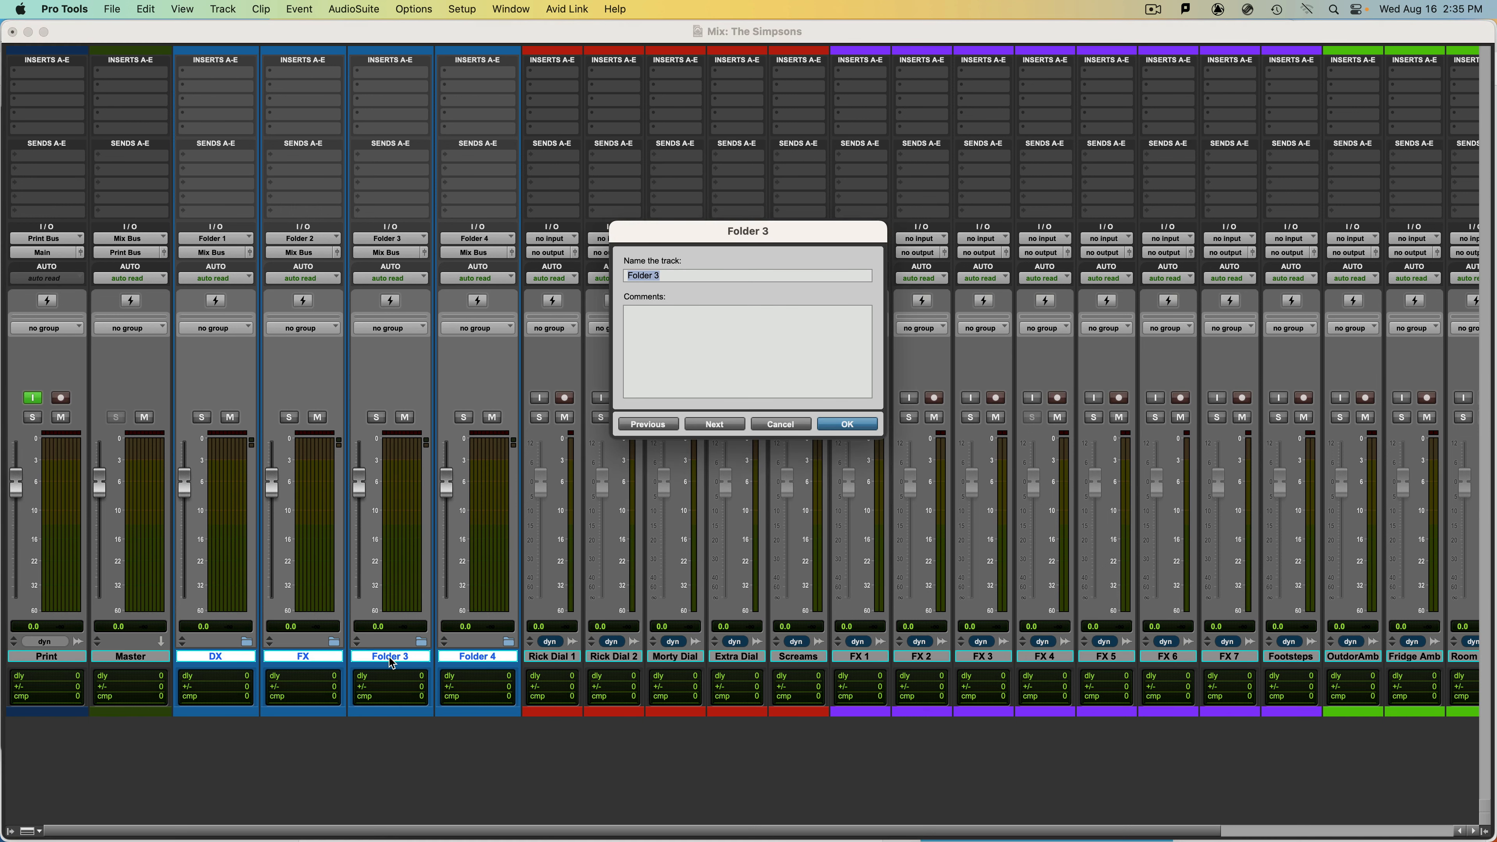
{"action": "type", "text": "Ambiance"}
{"action": "key", "text": "Return"}
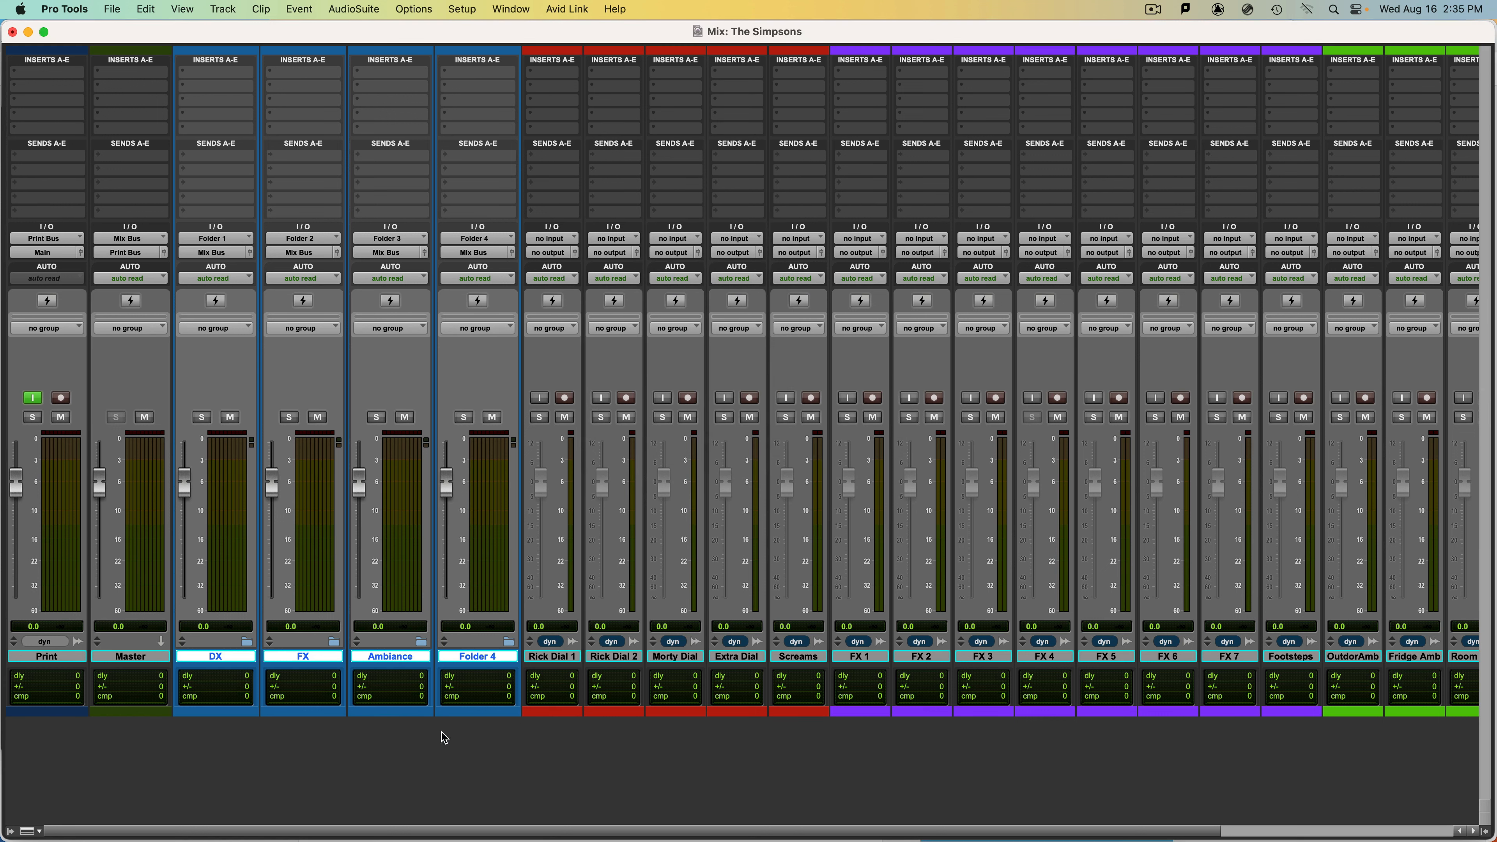
{"action": "double_click", "coordinate": [487, 661]}
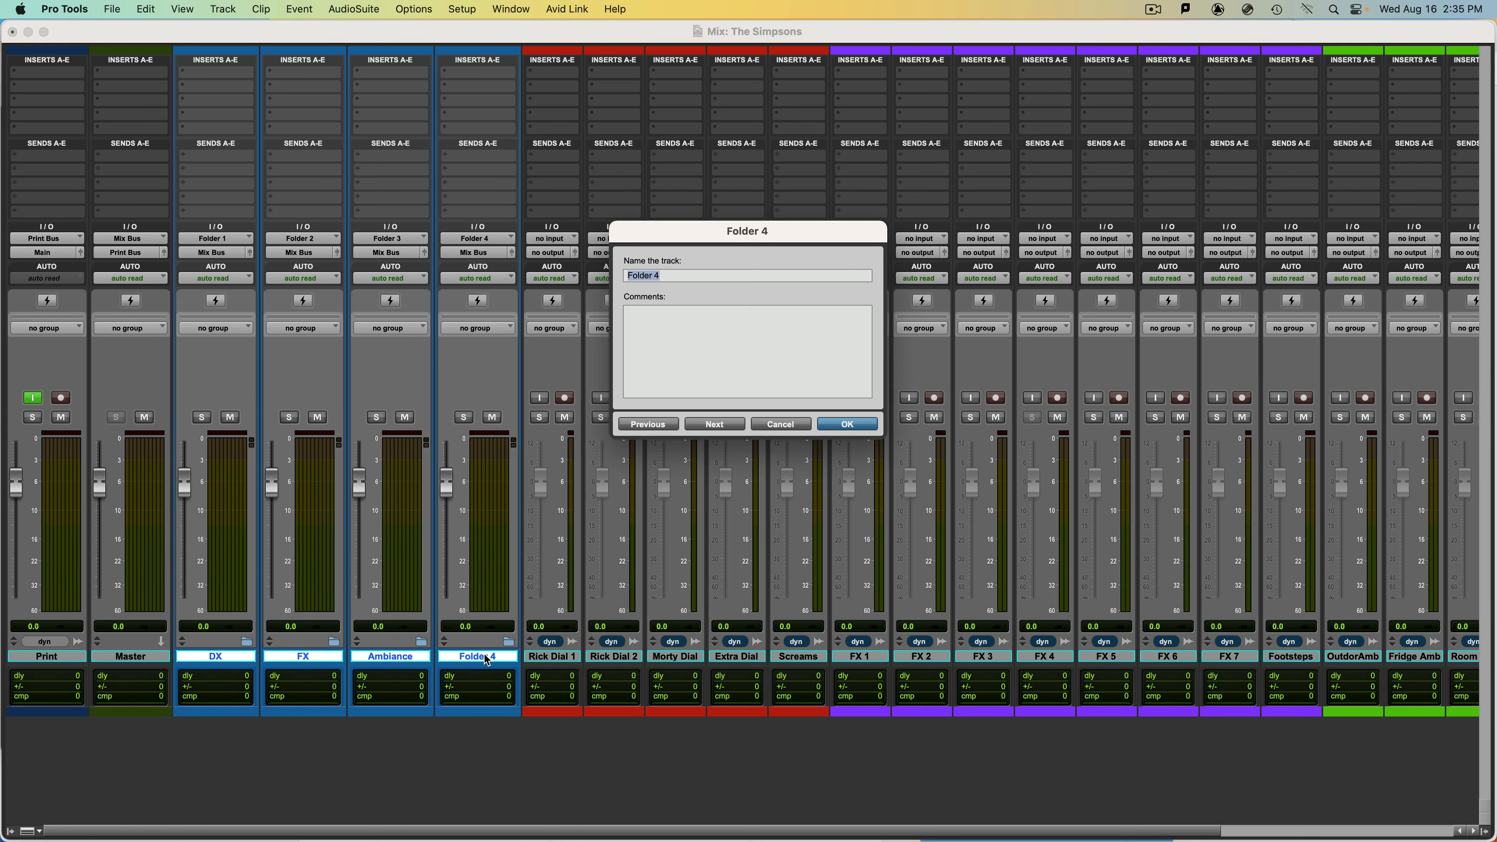
{"action": "type", "text": "MX"}
{"action": "key", "text": "Return"}
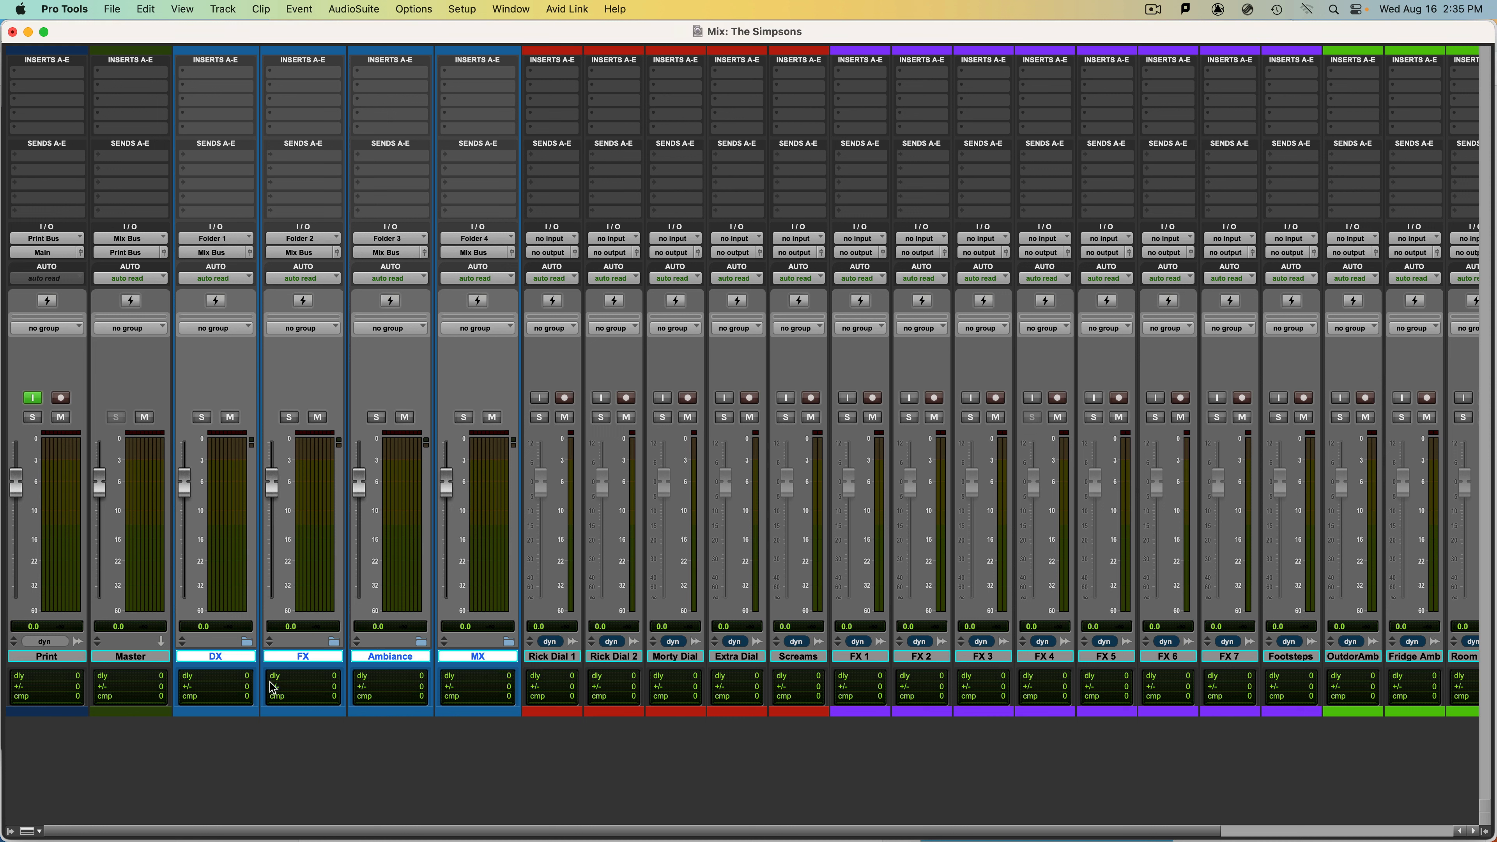
Rename the input bus of the DX folder as DX and that of the FX folder as FX.
{"action": "right_click", "coordinate": [229, 242]}
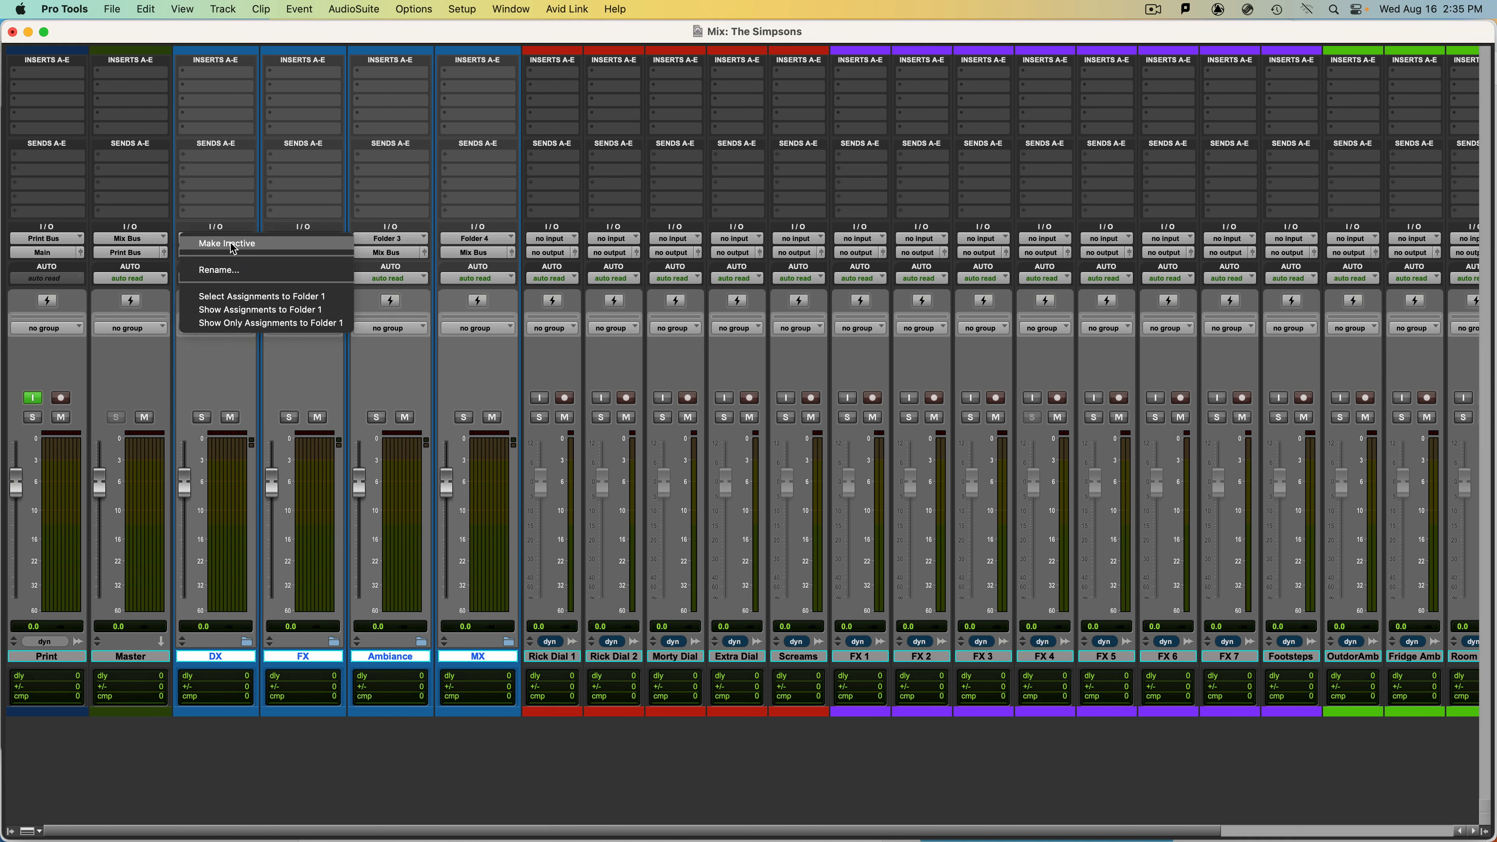
{"action": "left_click", "coordinate": [234, 271]}
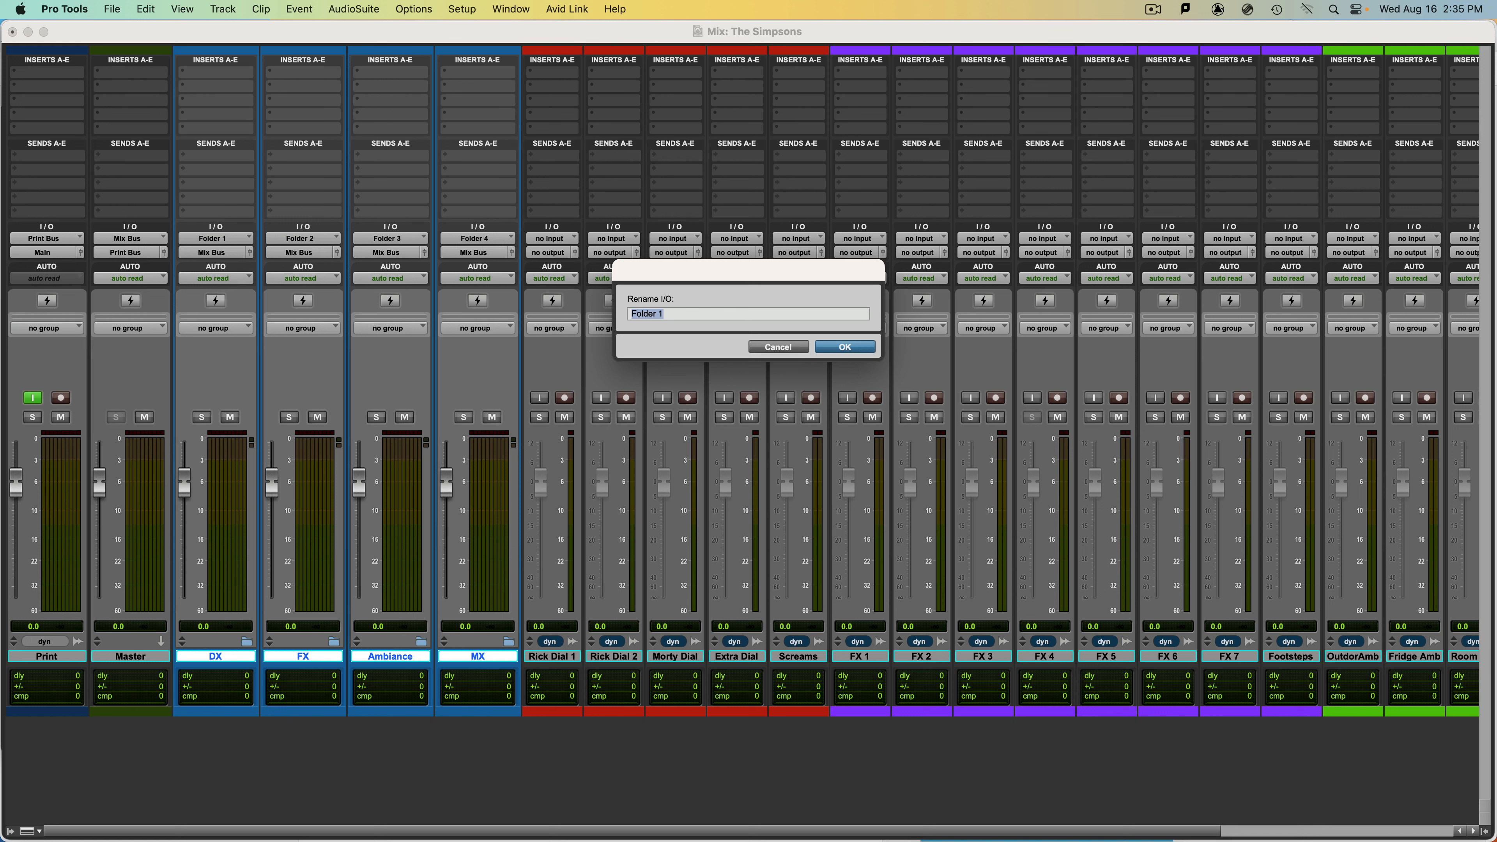
{"action": "type", "text": "DX"}
{"action": "key", "text": "Return"}
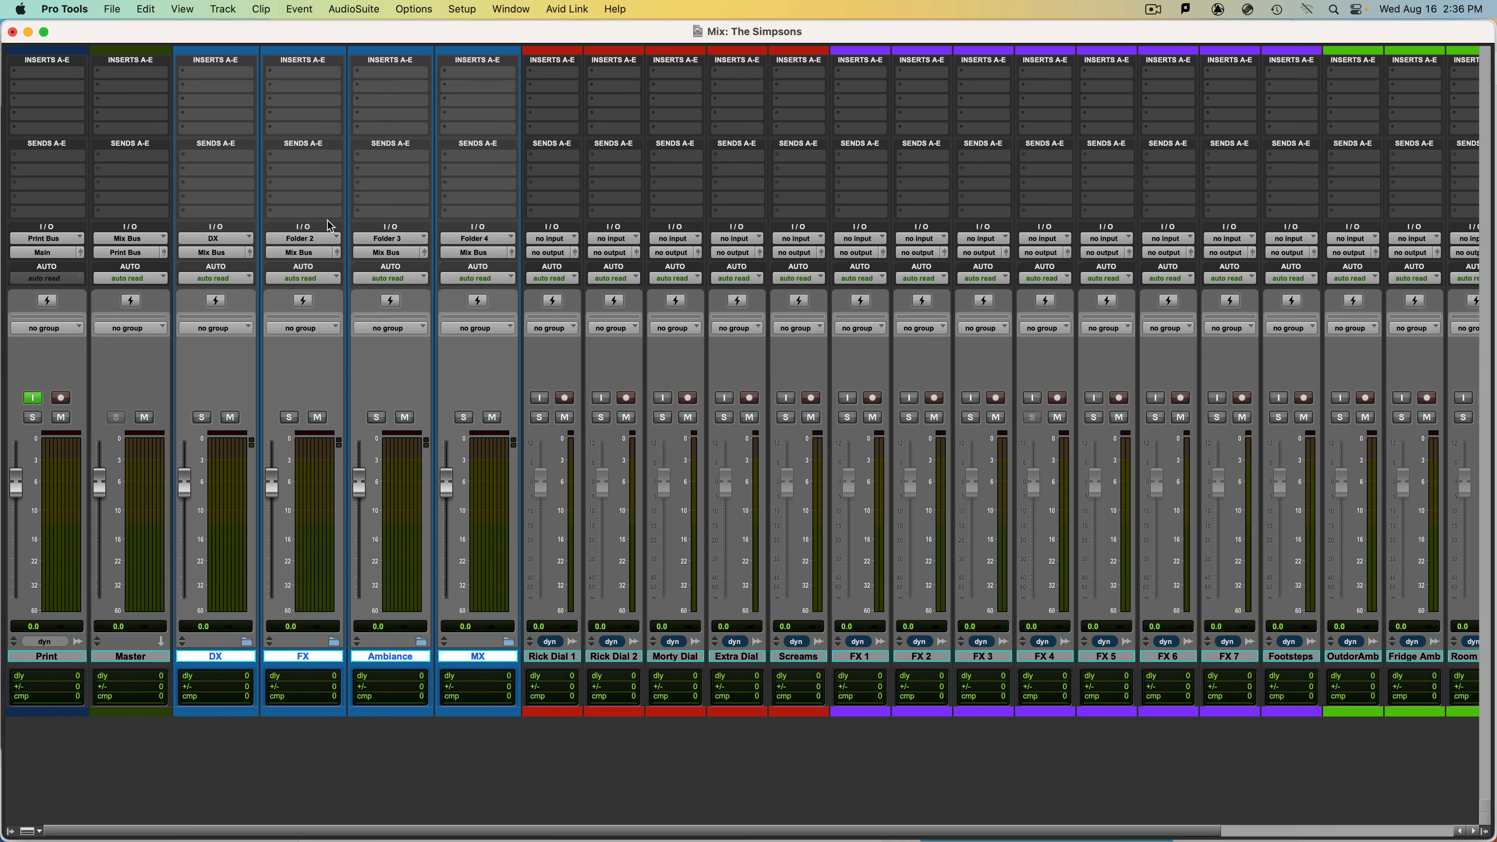
{"action": "right_click", "coordinate": [318, 243]}
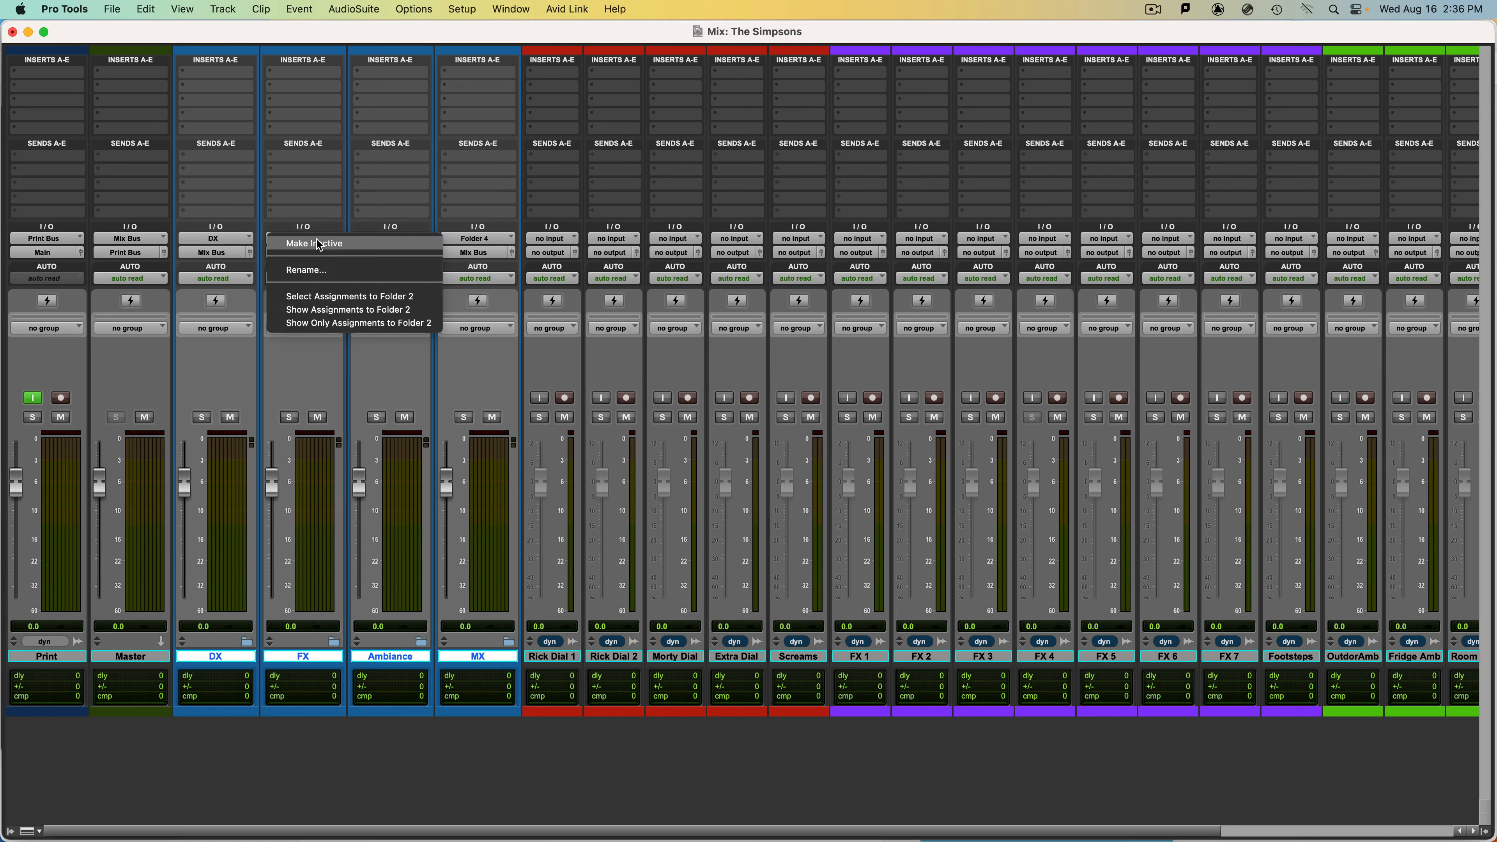
{"action": "left_click", "coordinate": [328, 276]}
{"action": "type", "text": "FX"}
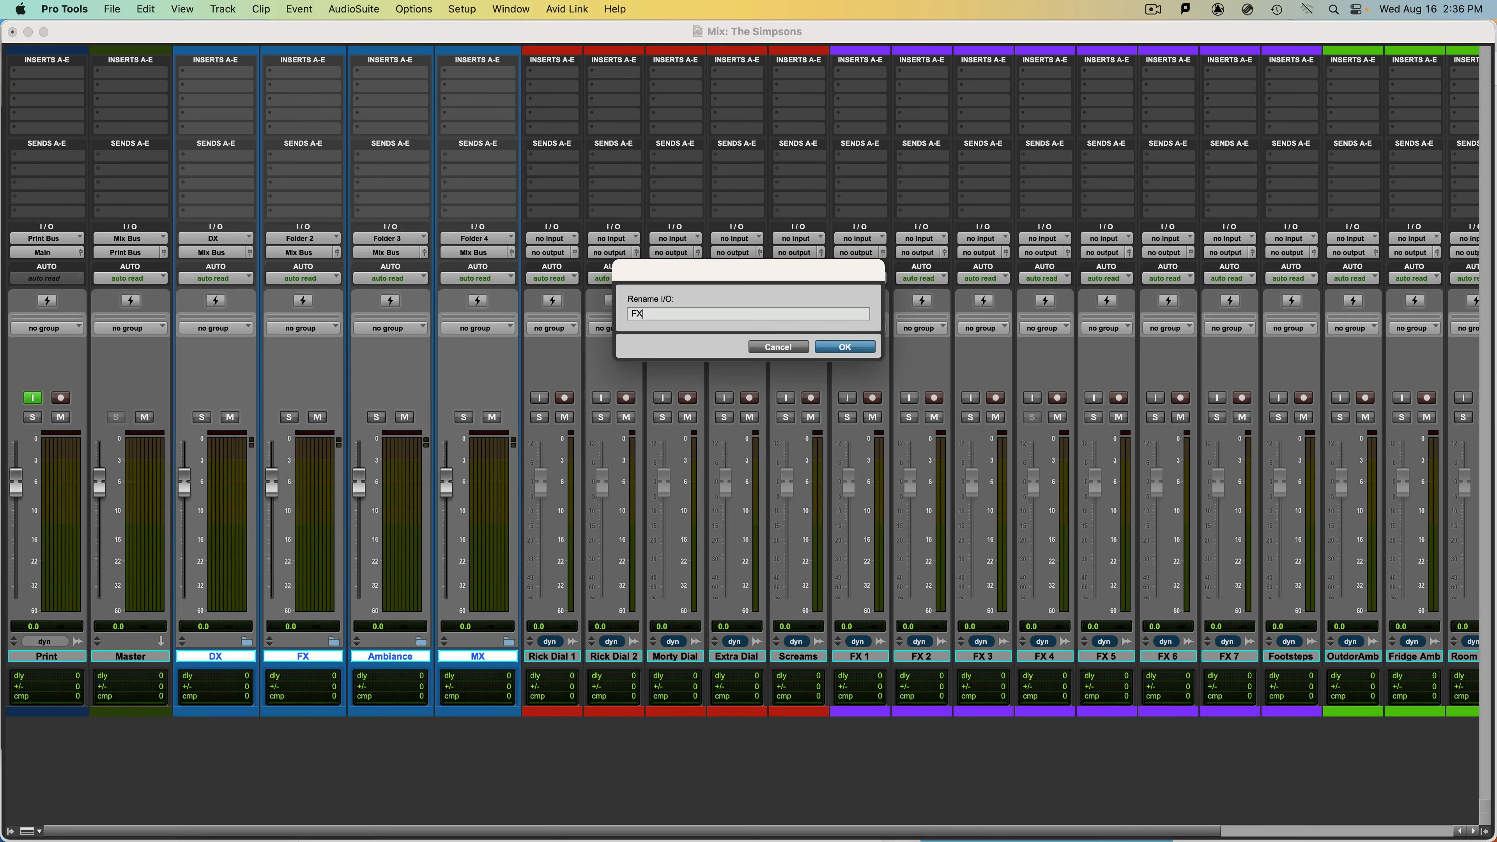
{"action": "key", "text": "Return"}
Rename the input bus of the Ambiance folder as Ambiance and that of the MX folder as Music.
{"action": "right_click", "coordinate": [396, 242]}
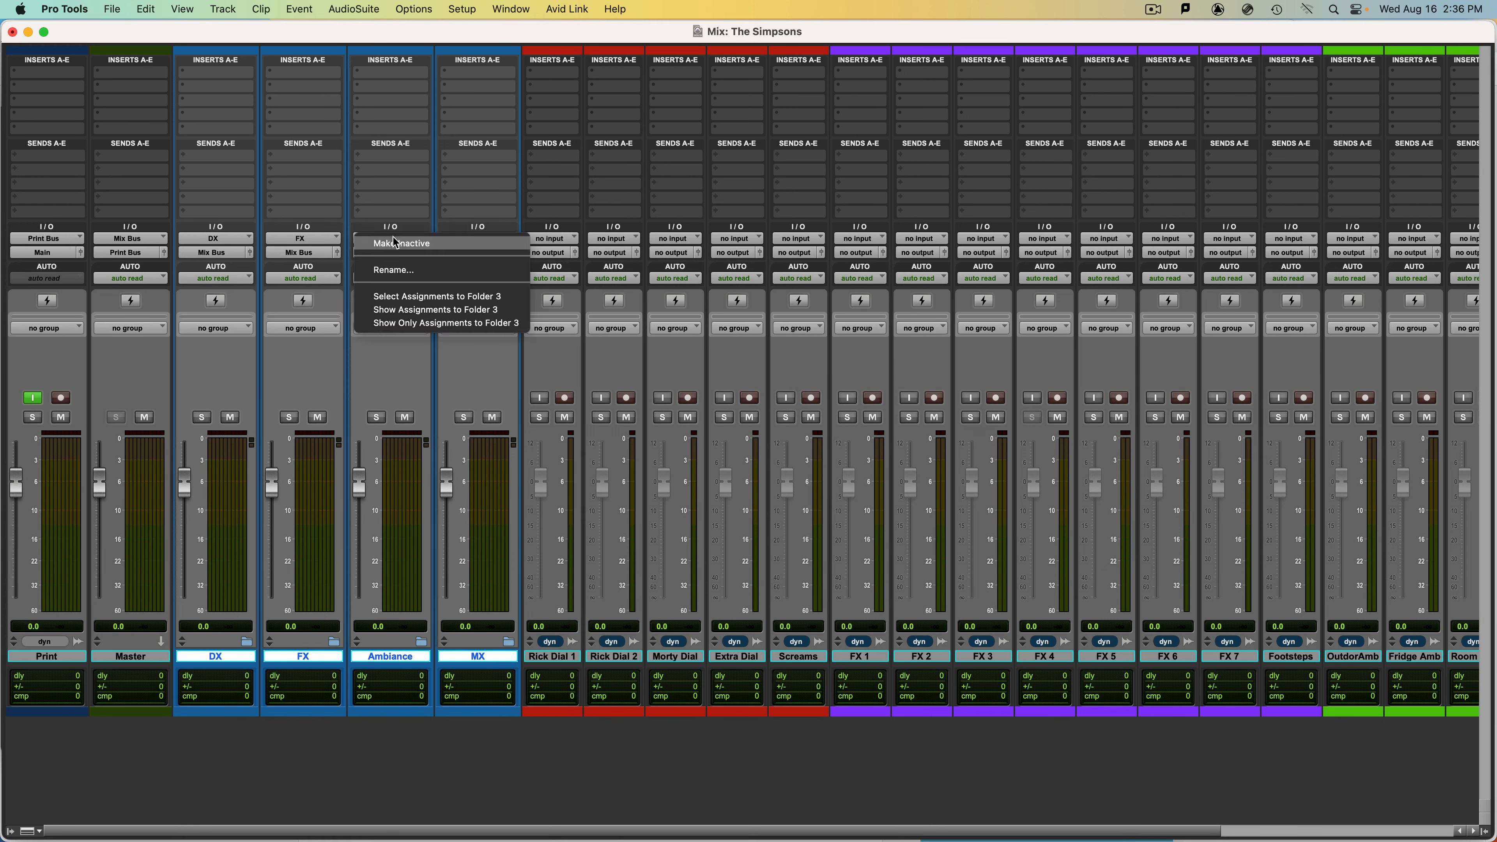
{"action": "left_click", "coordinate": [394, 269]}
{"action": "type", "text": "Ambian"}
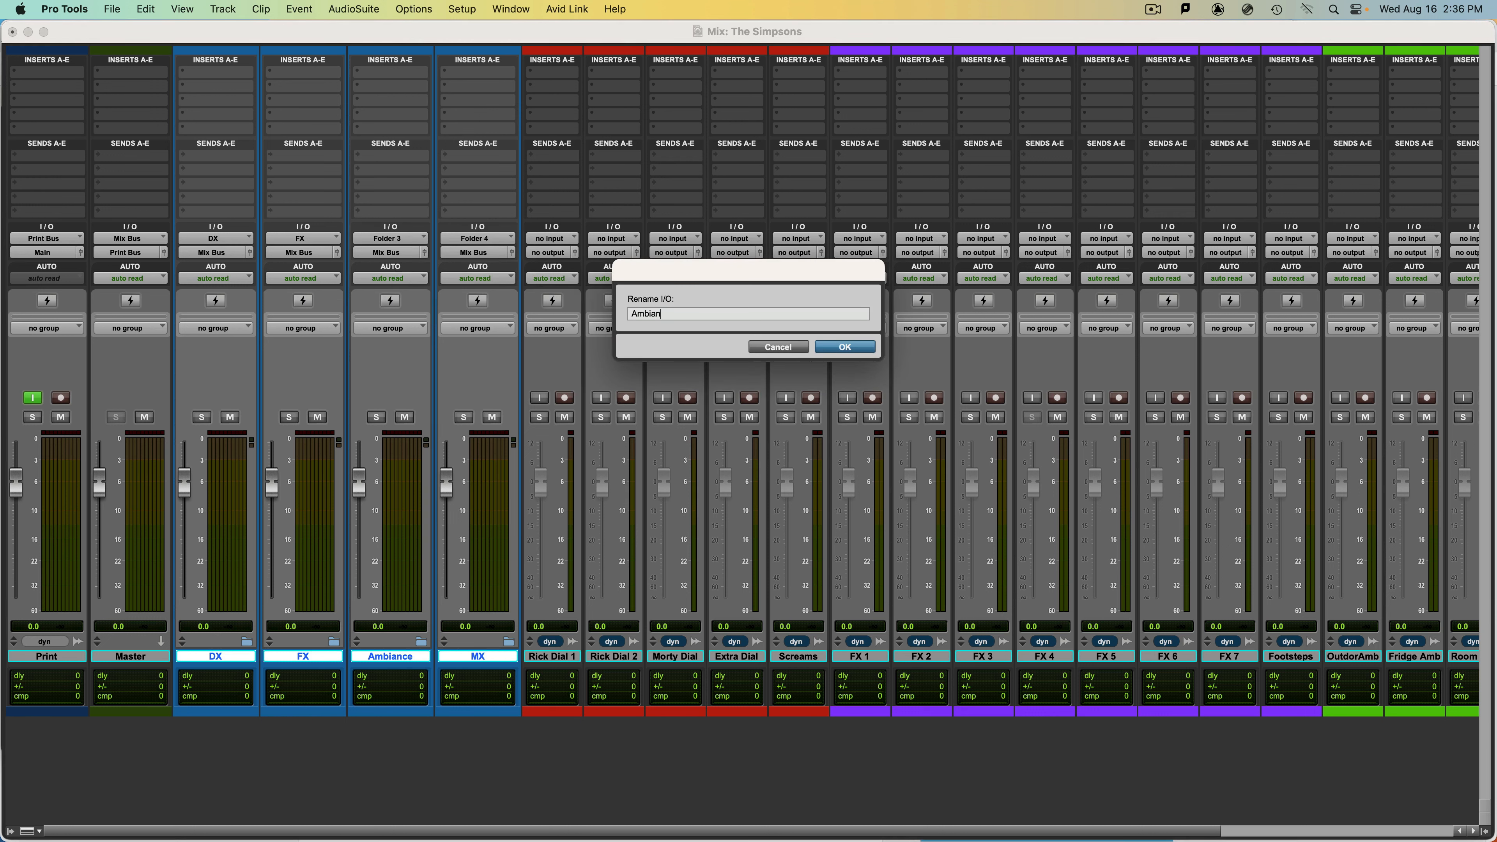
{"action": "key", "text": "Return"}
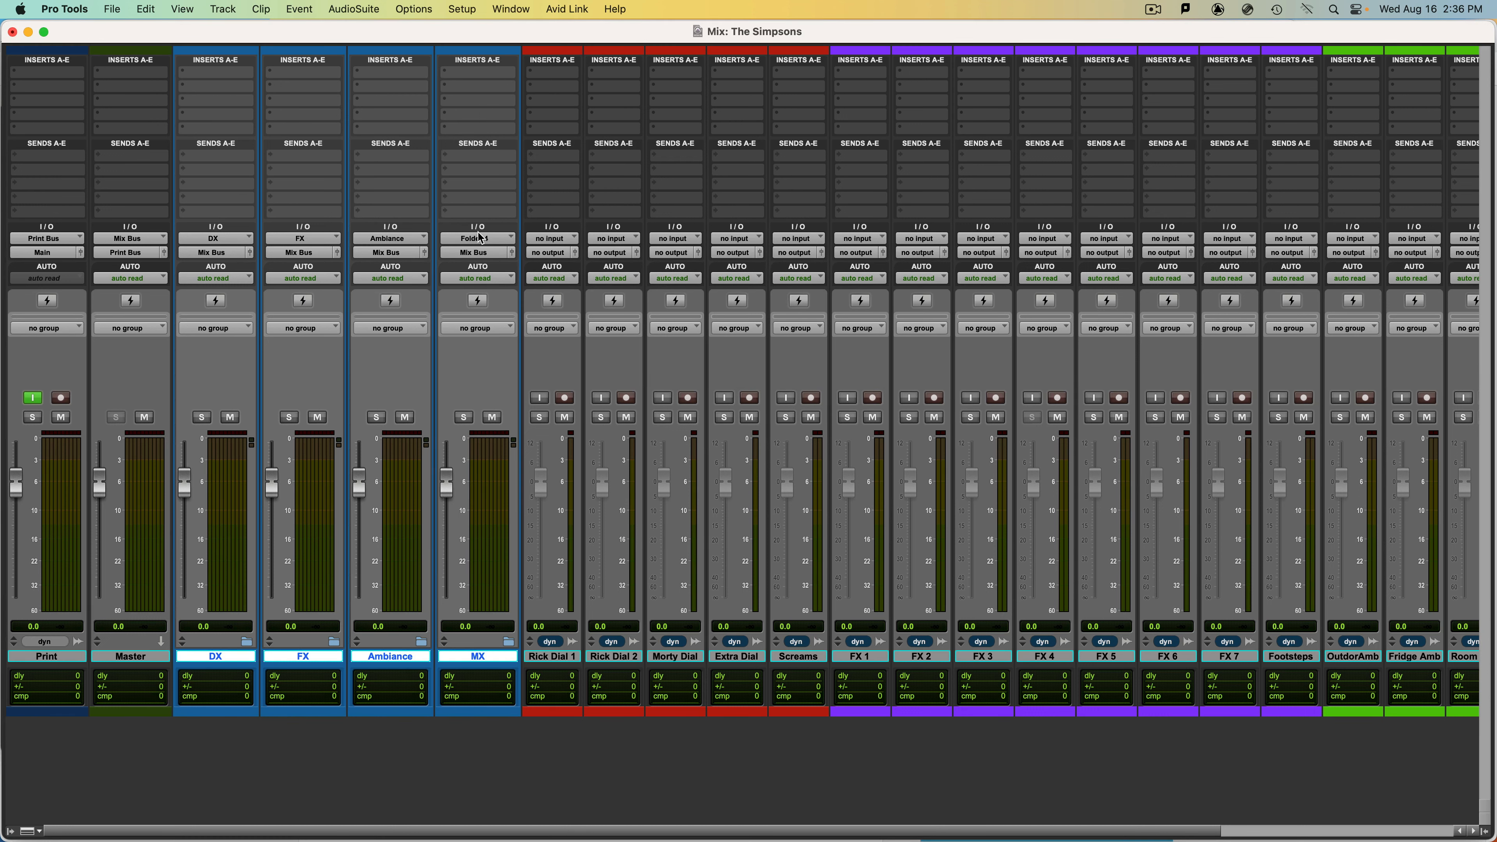
{"action": "right_click", "coordinate": [481, 239]}
{"action": "left_click", "coordinate": [492, 270]}
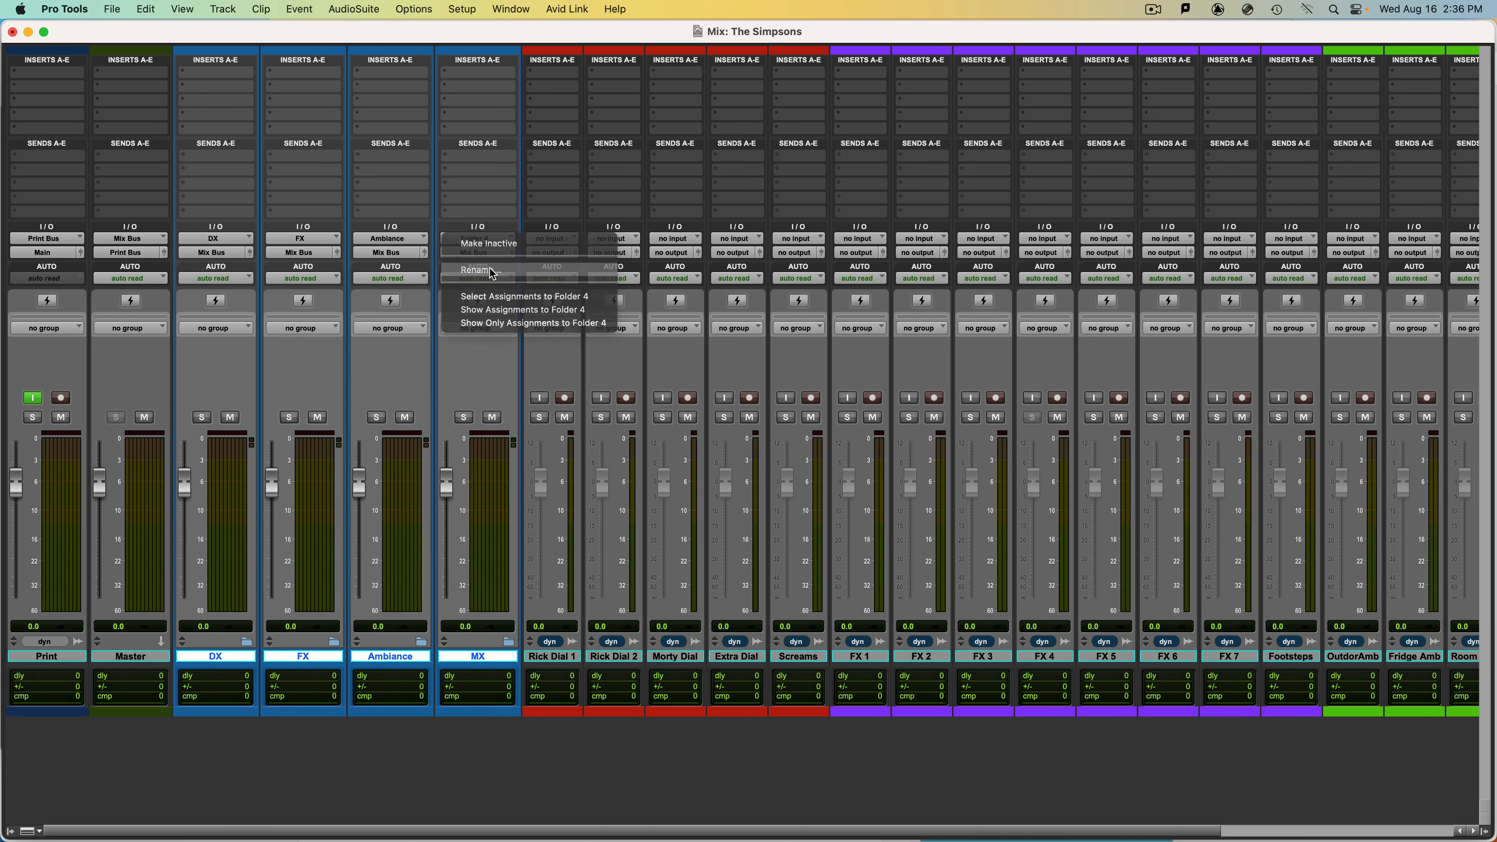
{"action": "type", "text": "Music"}
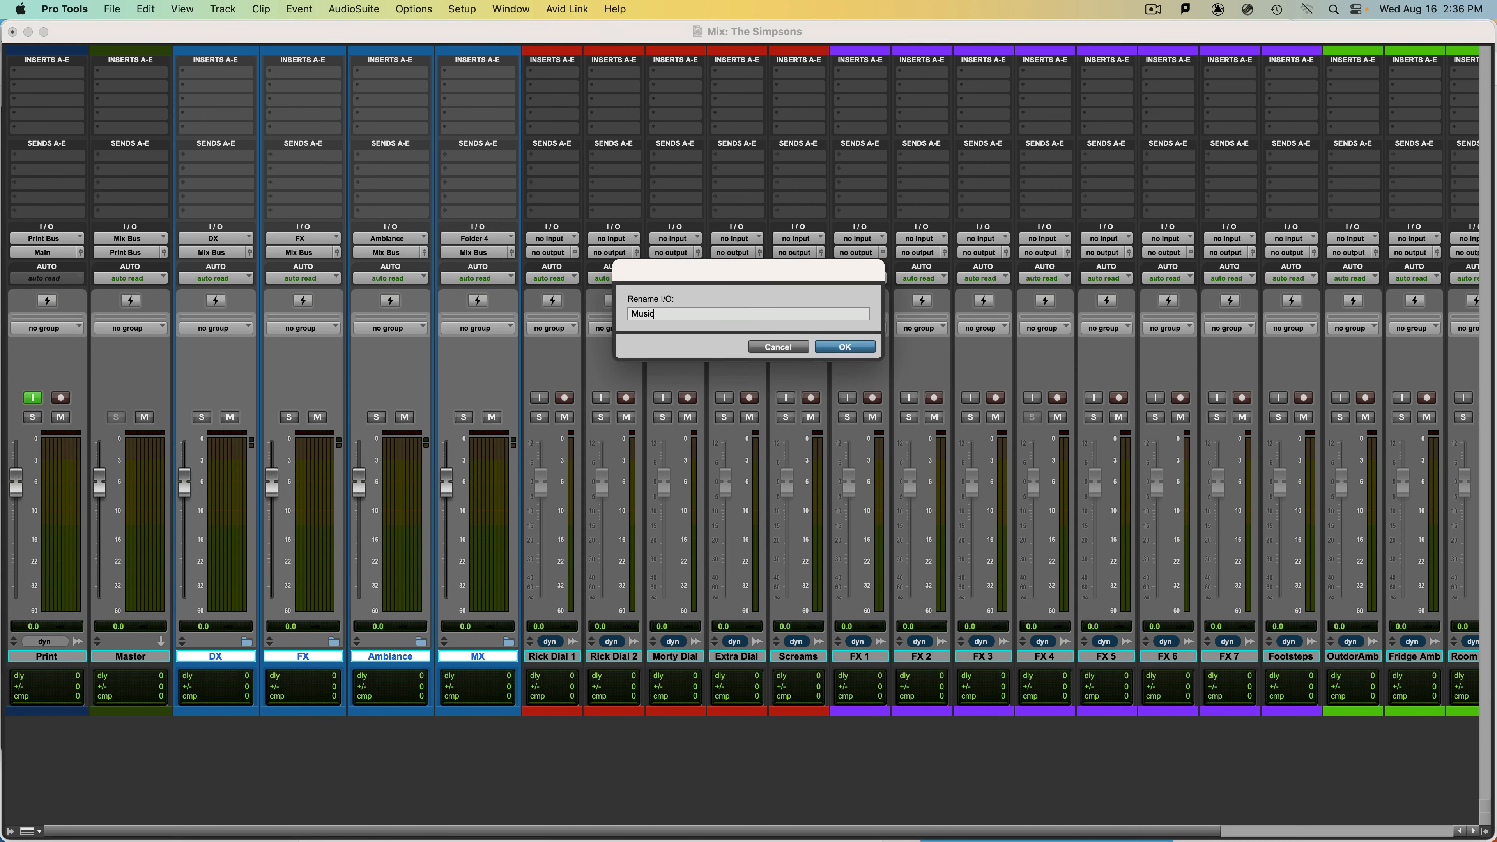
{"action": "key", "text": "Return"}
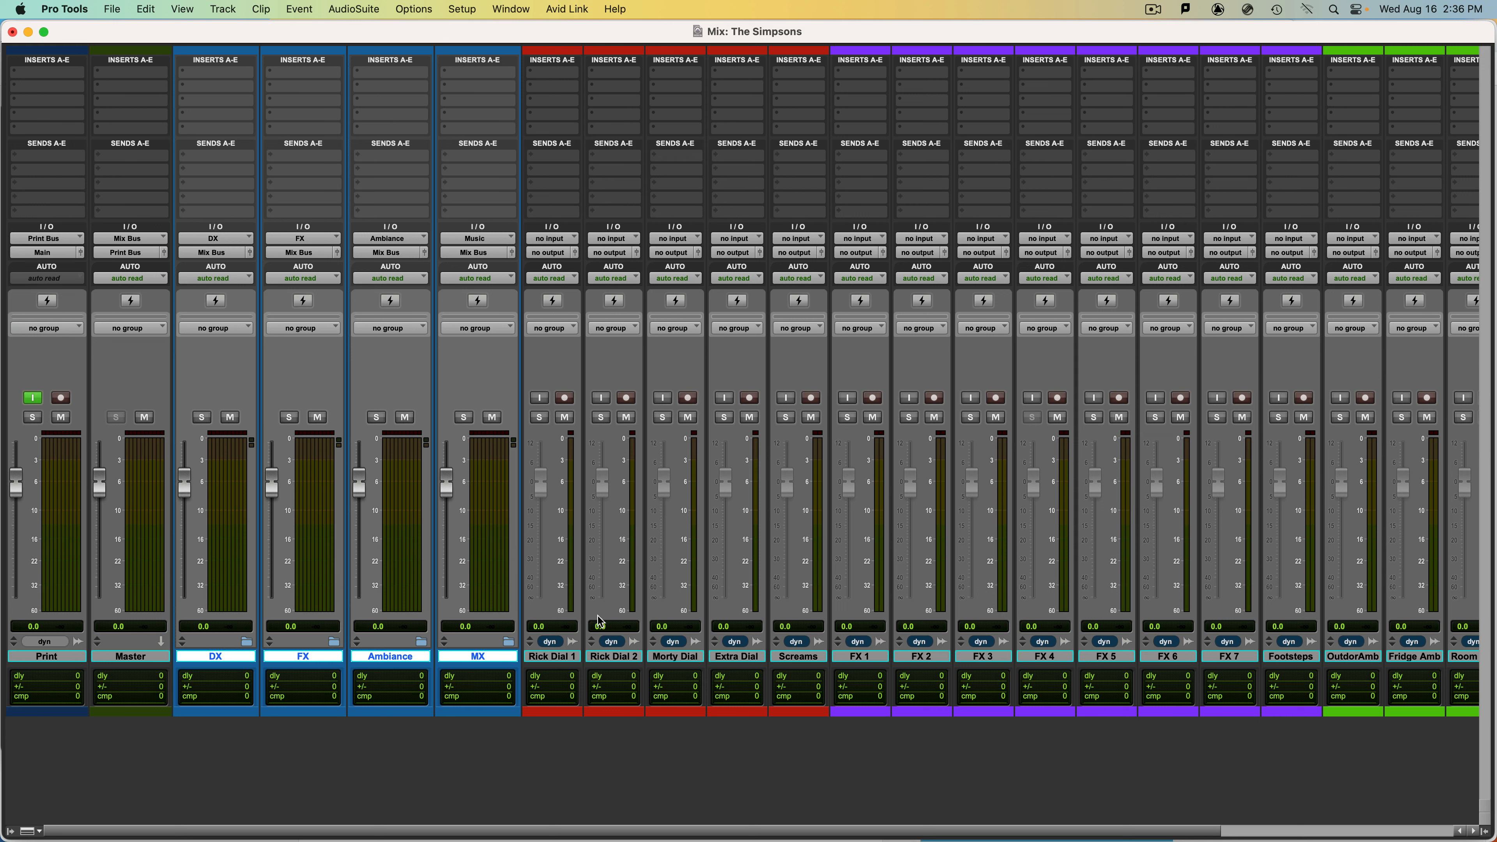
Move the five dialogue tracks, Rick Dial 1 through Screams, into the DX folder.
{"action": "left_click", "coordinate": [558, 659]}
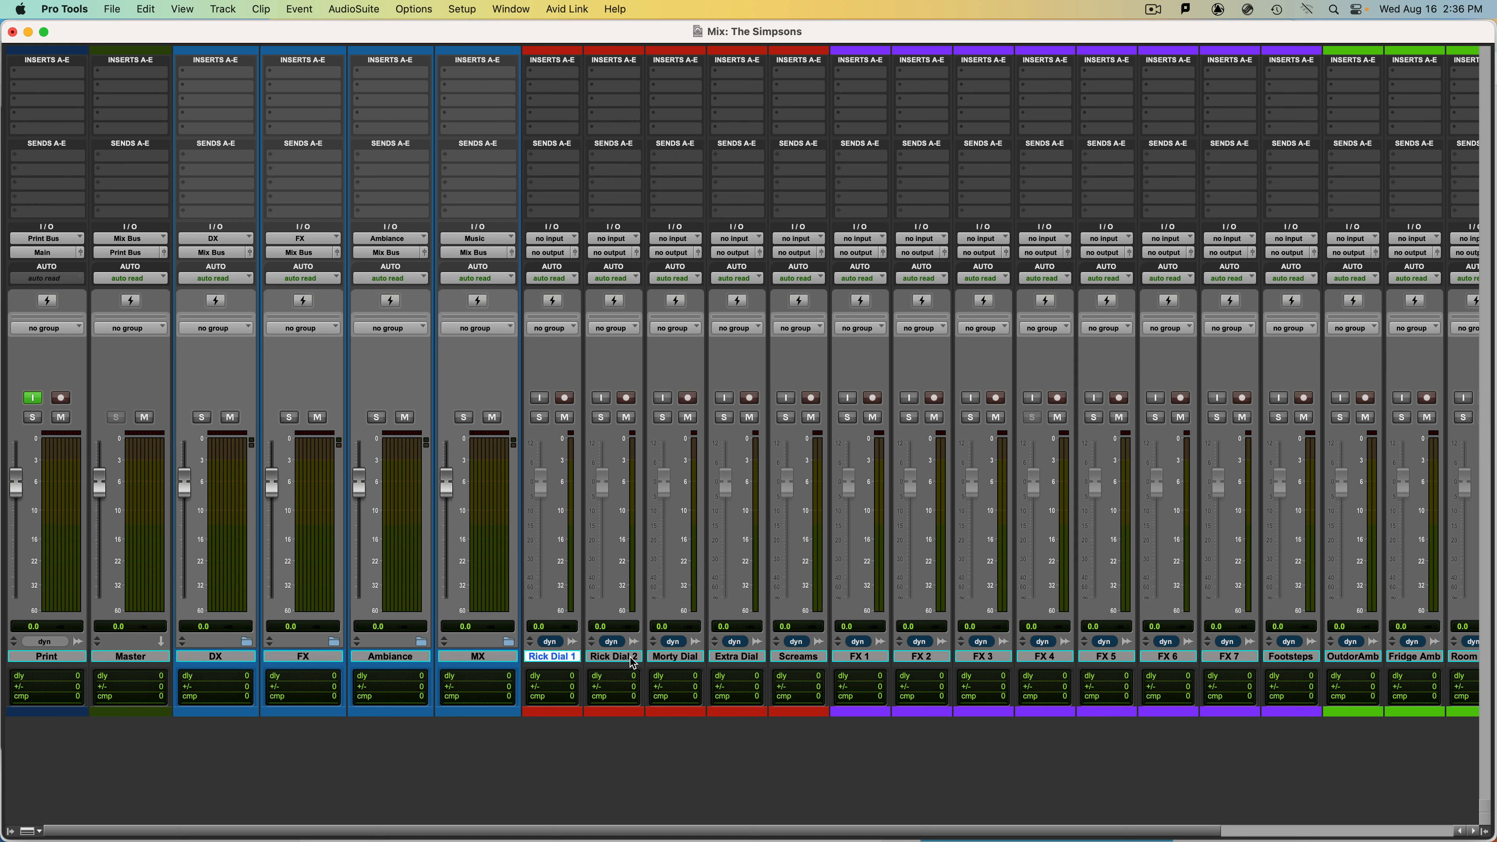
{"action": "left_click", "coordinate": [790, 659], "text": "shift"}
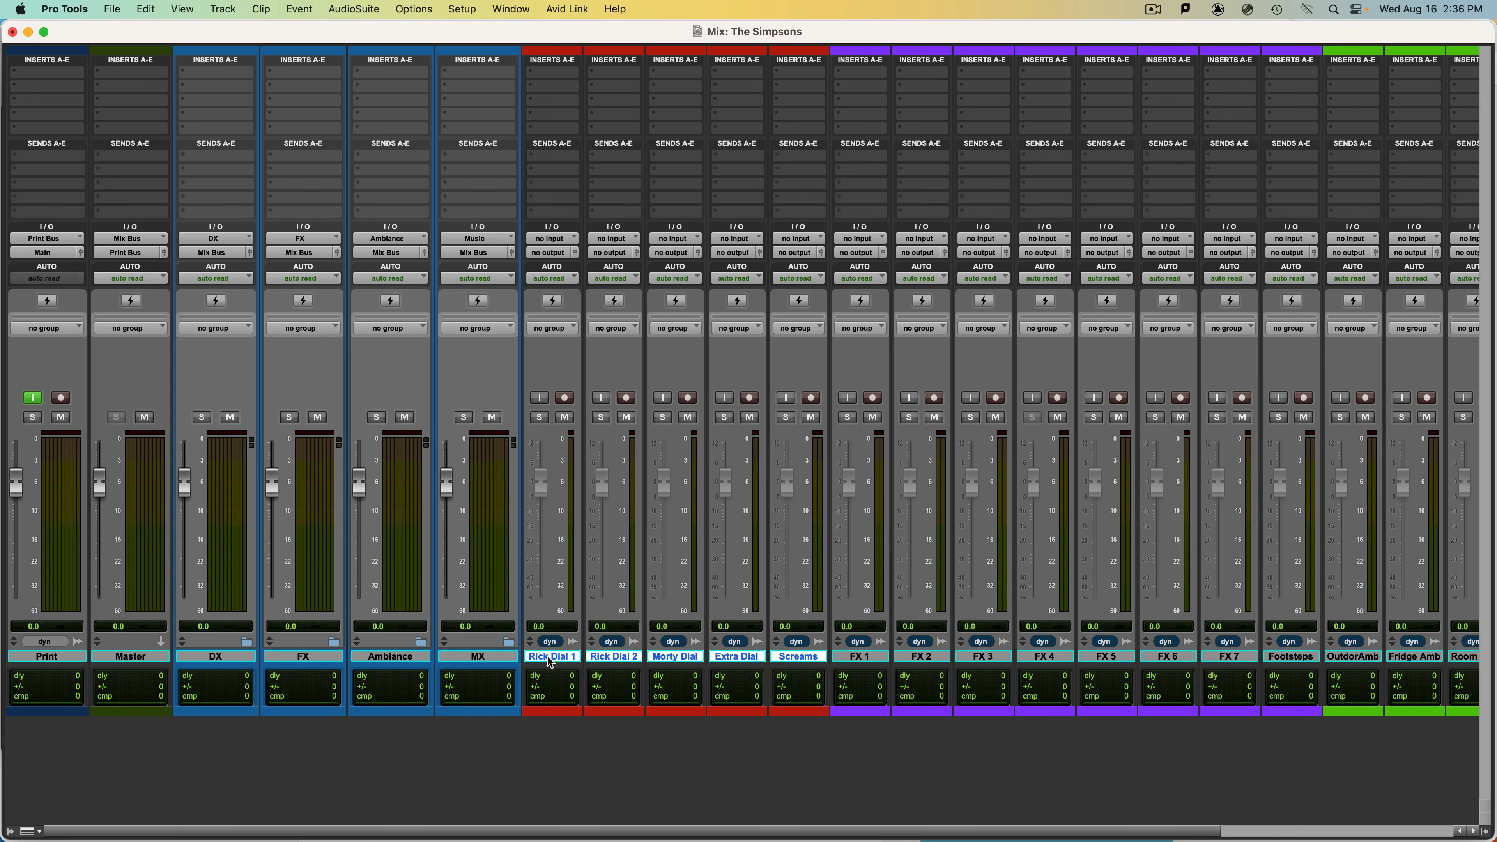
{"action": "left_click_drag", "start_coordinate": [553, 658], "coordinate": [225, 661]}
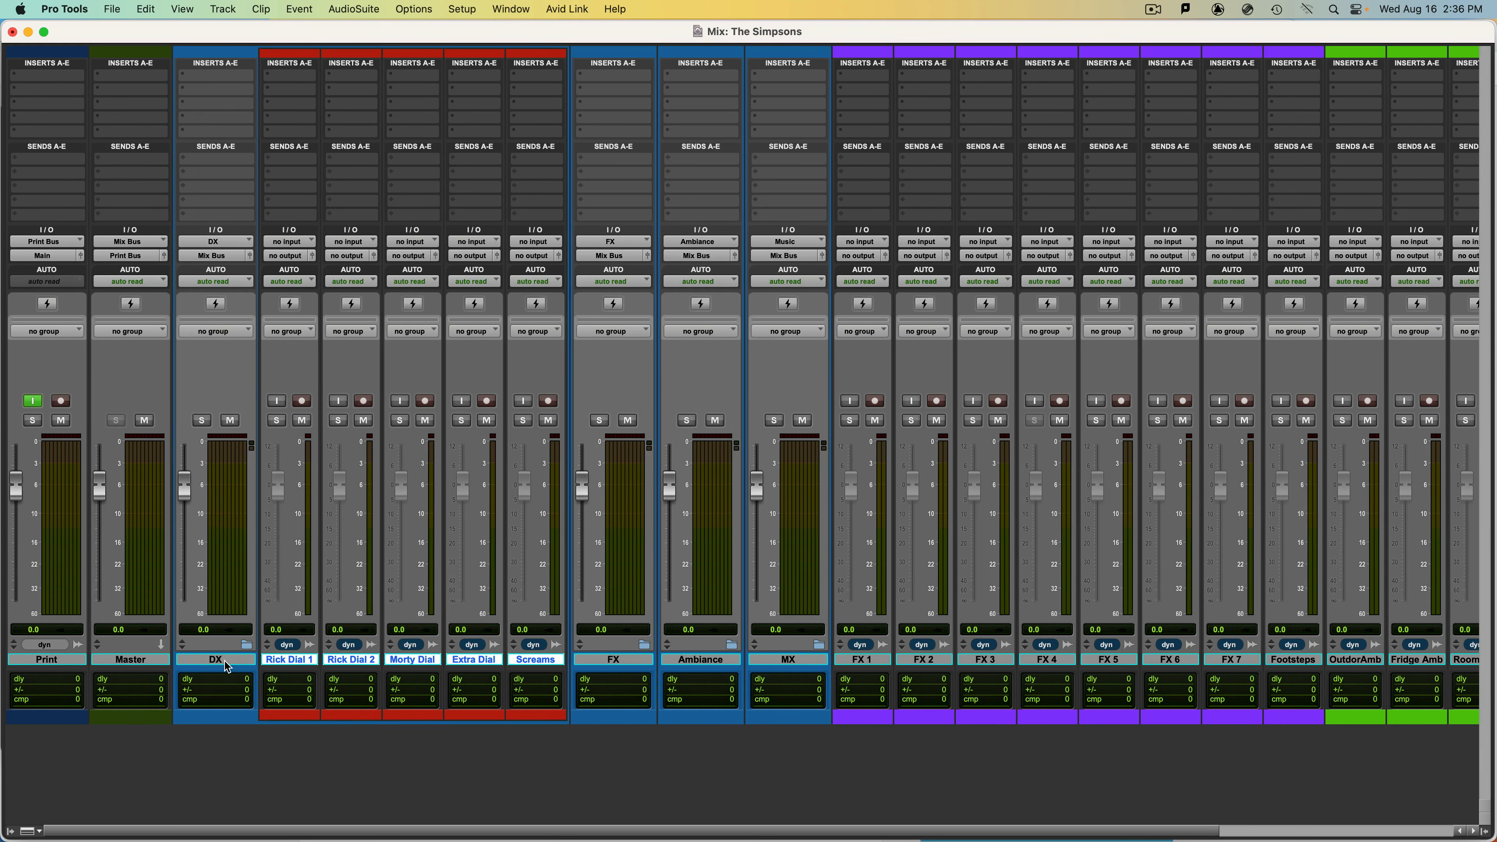
Move the effects tracks, FX 1 through Footsteps, into the FX folder.
{"action": "left_click", "coordinate": [863, 663]}
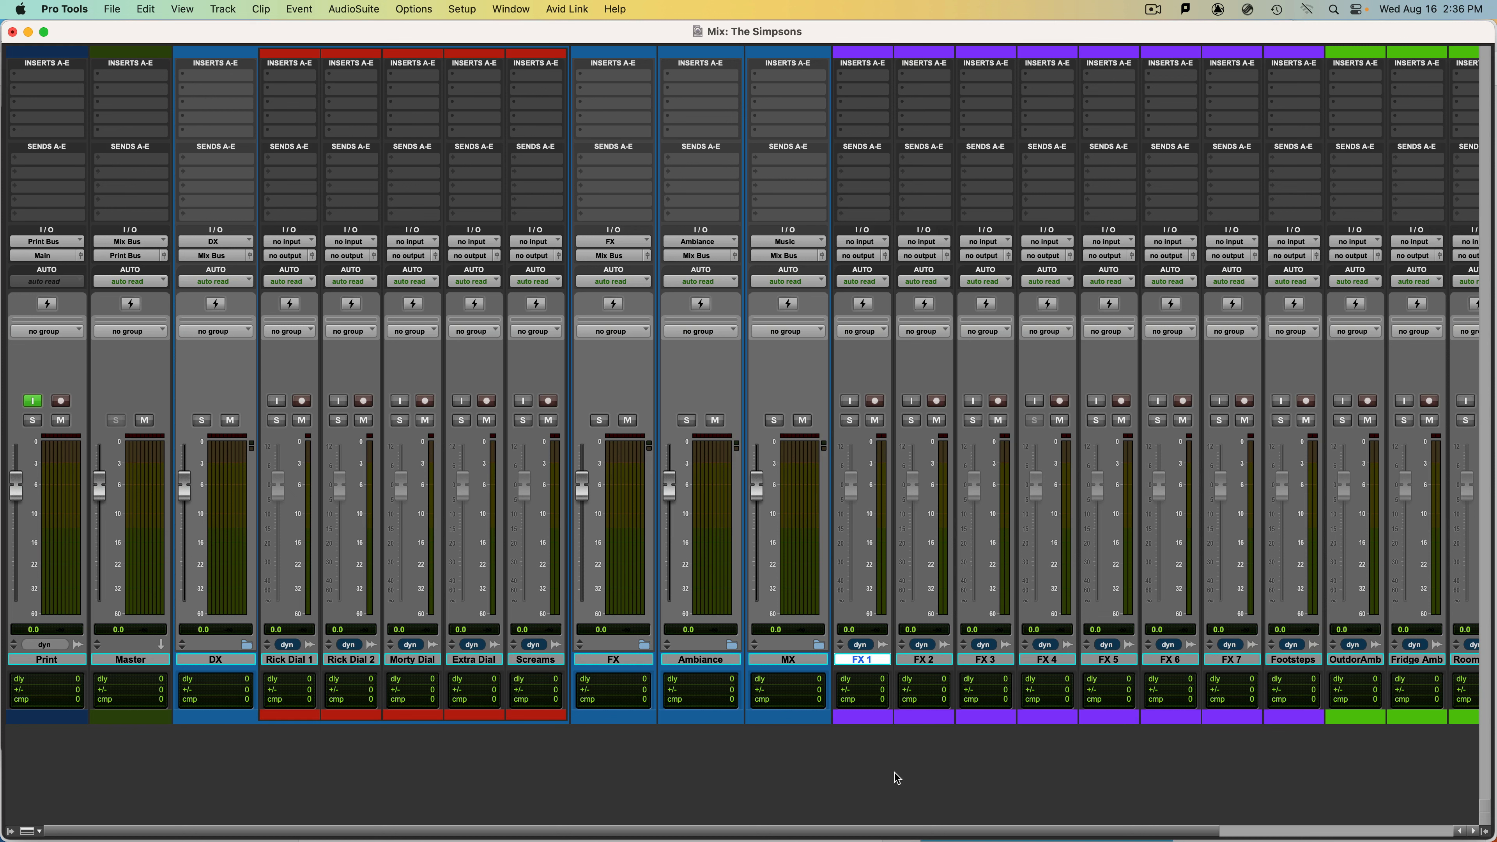
{"action": "left_click_drag", "start_coordinate": [869, 830], "coordinate": [1193, 837]}
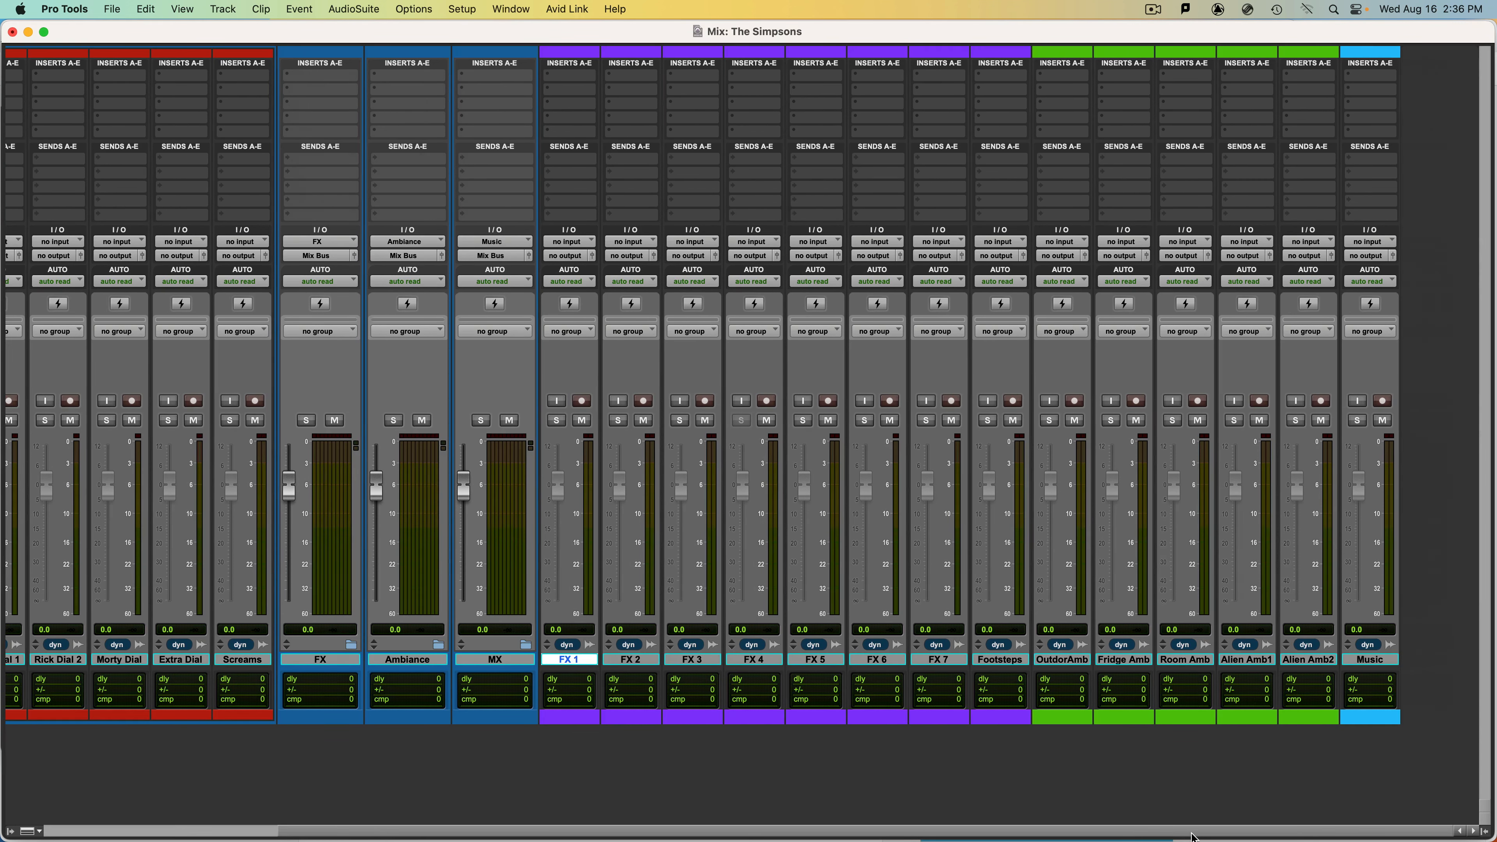
{"action": "left_click", "coordinate": [1015, 662], "text": "shift"}
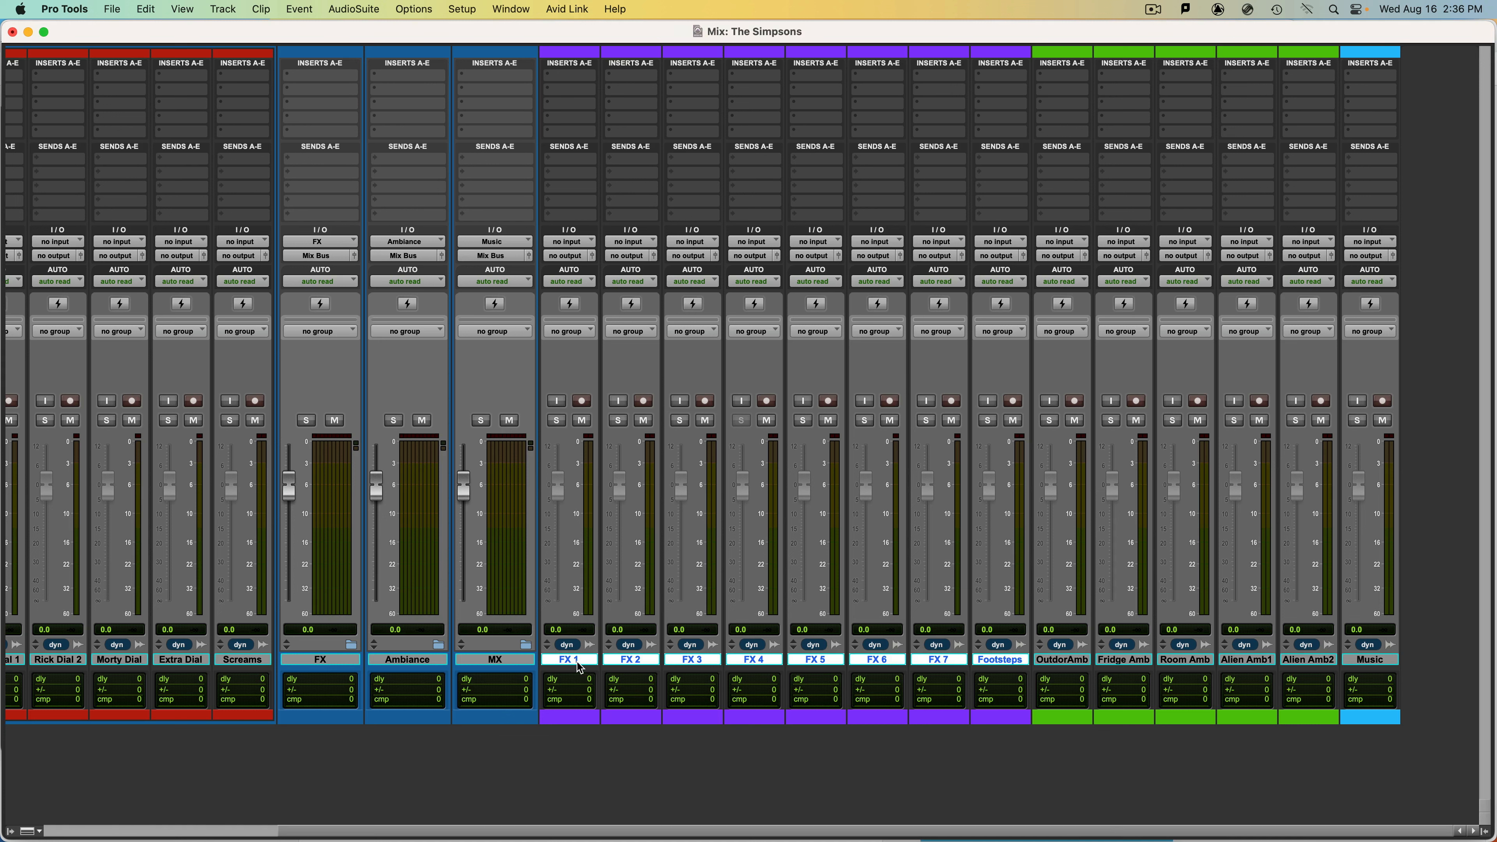
{"action": "left_click_drag", "start_coordinate": [578, 663], "coordinate": [336, 665]}
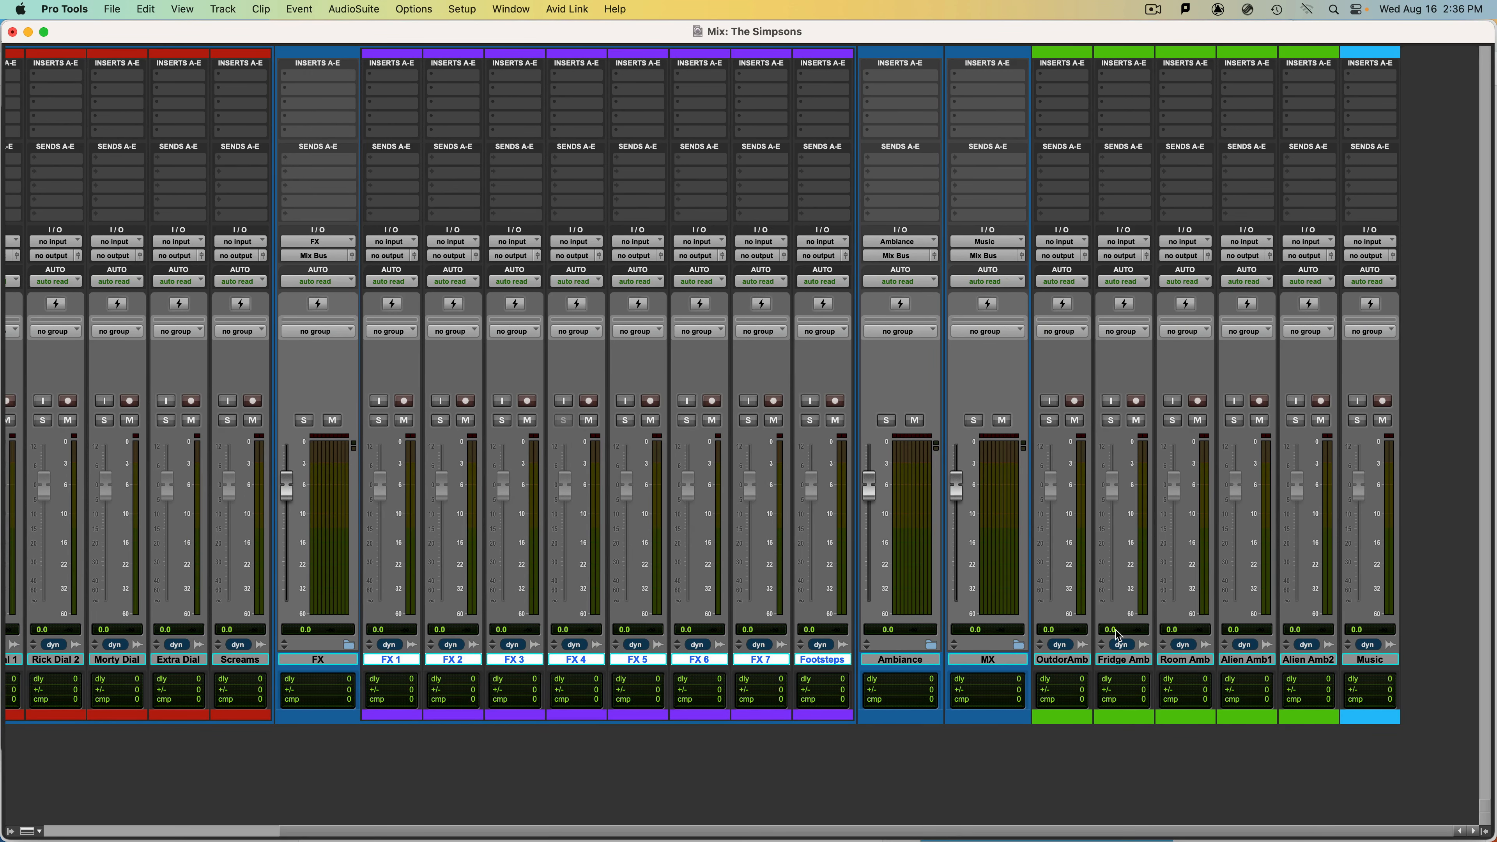
Move the tracks OutdorAmb through Alien Amb2 into the Ambiance folder and the Music track into the MX folder.
{"action": "left_click", "coordinate": [1068, 660]}
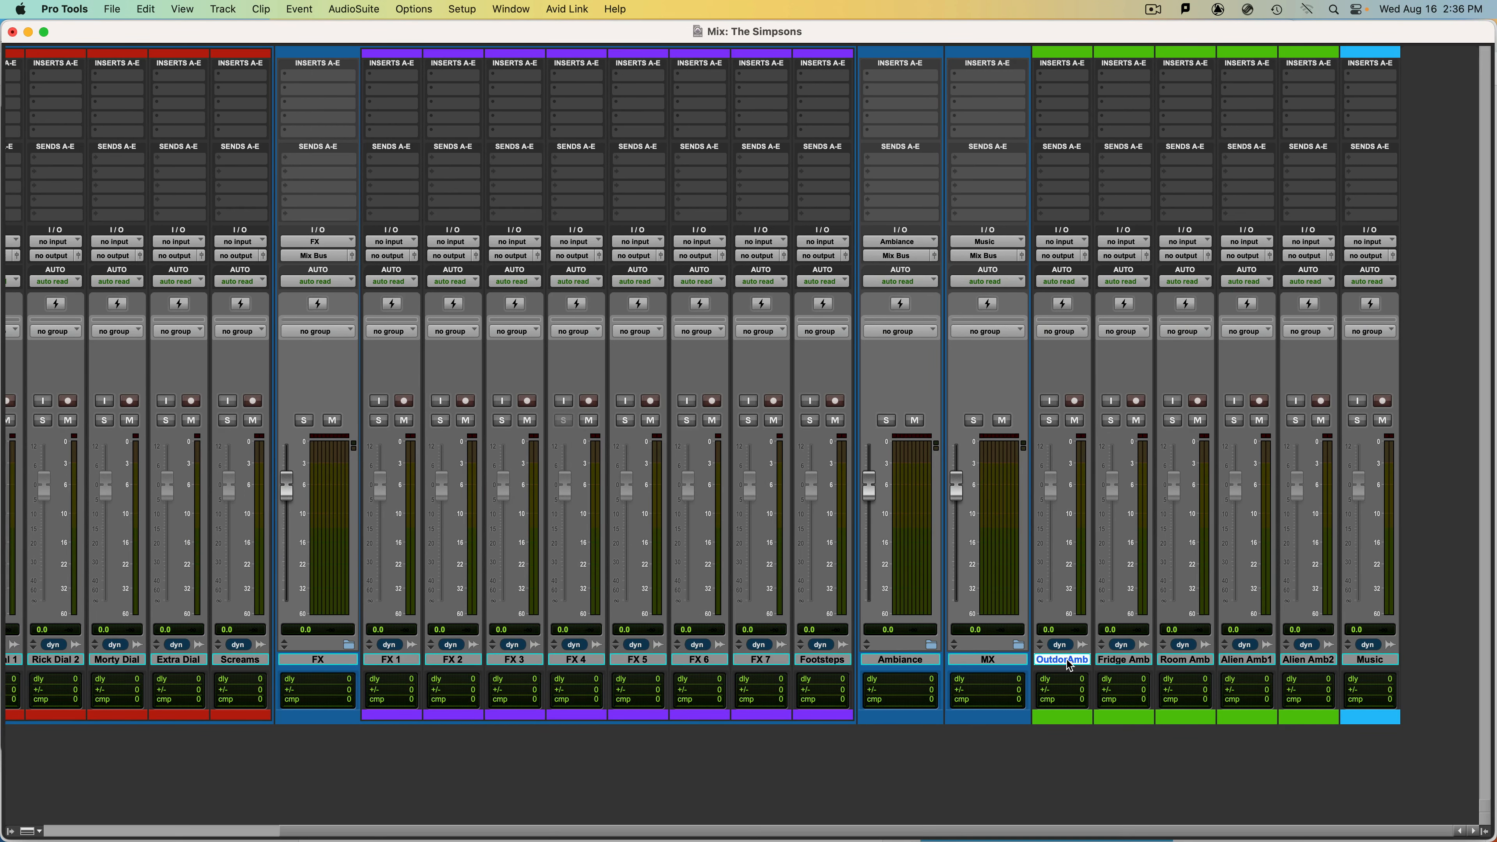
{"action": "left_click", "coordinate": [1285, 660], "text": "shift"}
{"action": "left_click_drag", "start_coordinate": [1055, 662], "coordinate": [912, 661]}
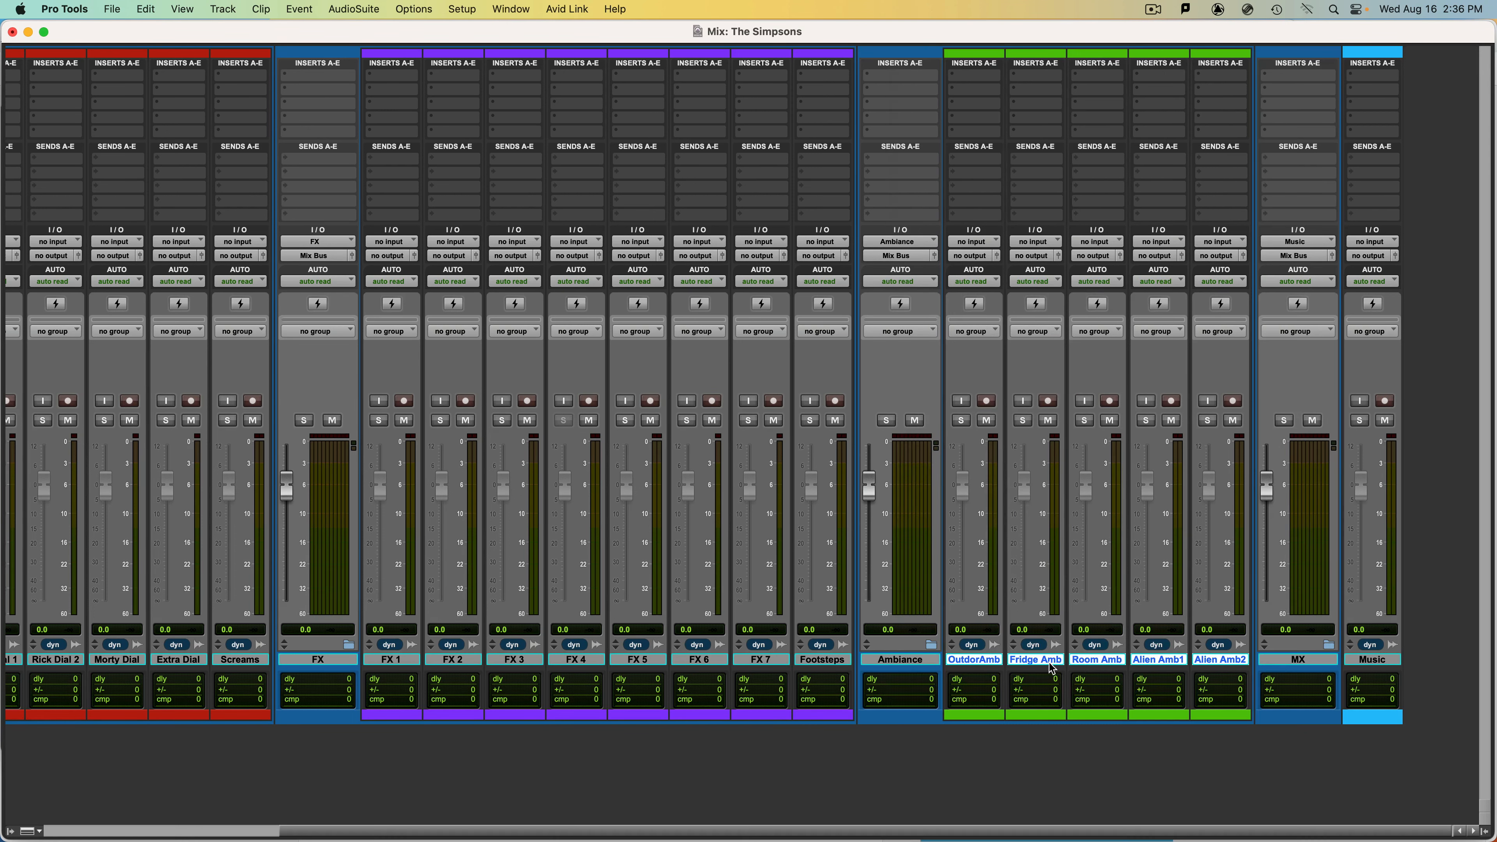
{"action": "left_click", "coordinate": [1392, 660]}
{"action": "left_click_drag", "start_coordinate": [1392, 662], "coordinate": [1303, 665]}
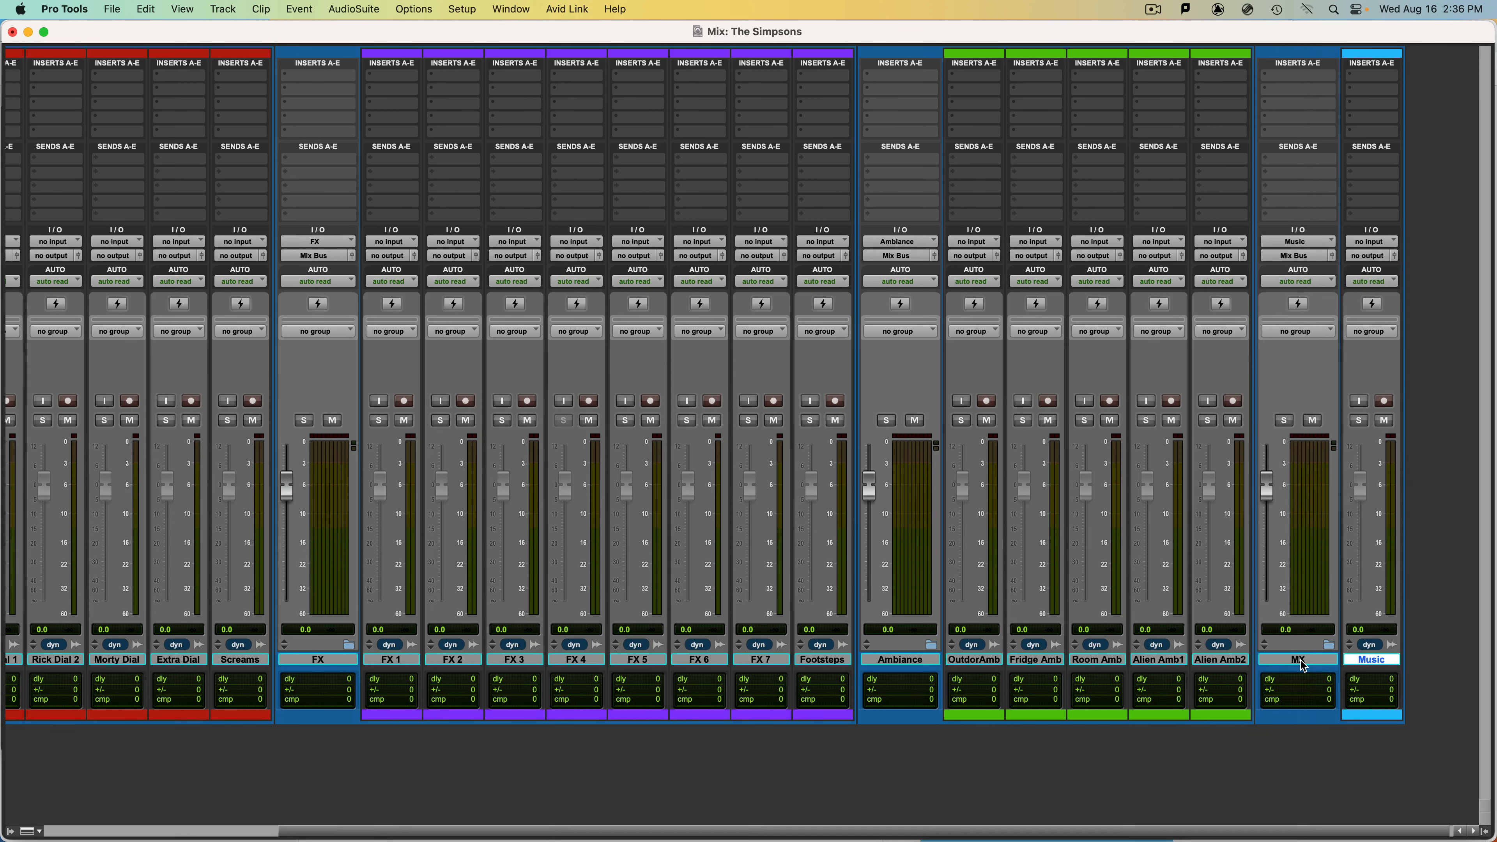
Route the outputs of the five dialogue tracks, Rick Dial 1 through Screams, to the DX (7.1.2) bus.
{"action": "scroll", "coordinate": [1263, 609], "scroll_direction": "left", "scroll_amount": 5}
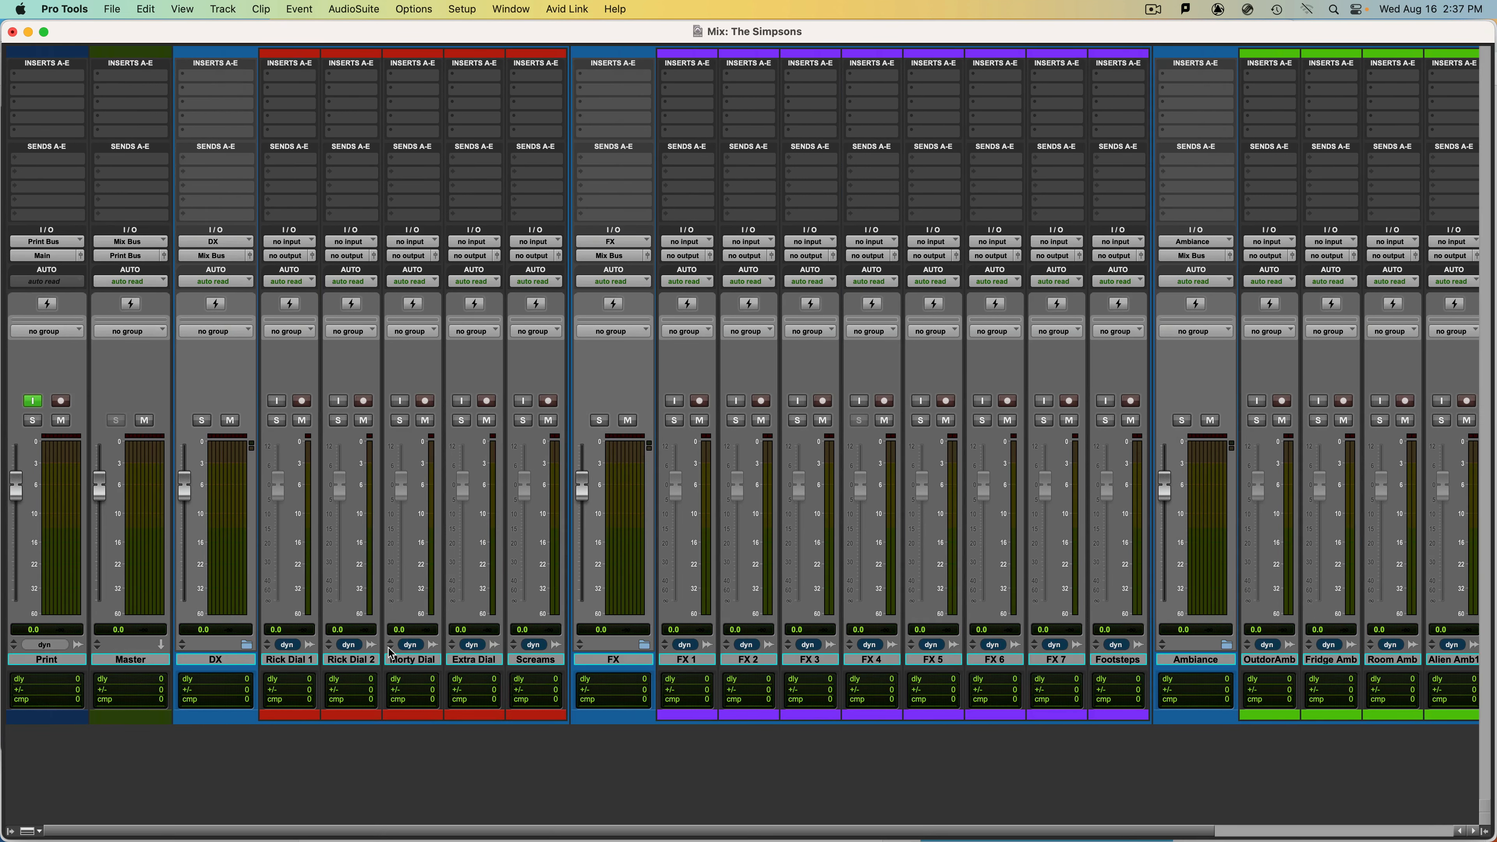
{"action": "left_click", "coordinate": [514, 661]}
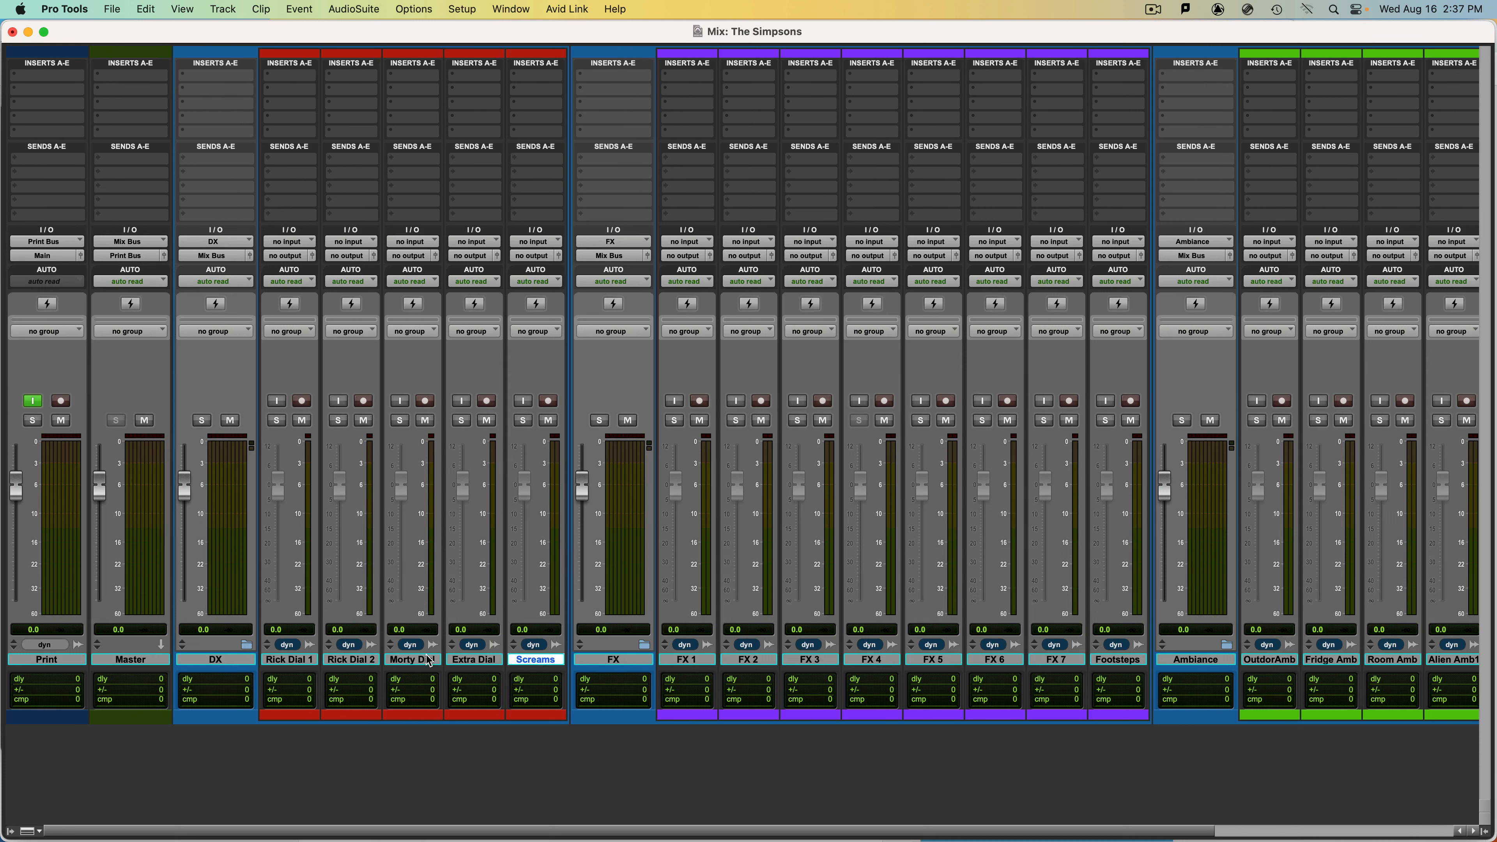
{"action": "left_click", "coordinate": [298, 662], "text": "shift"}
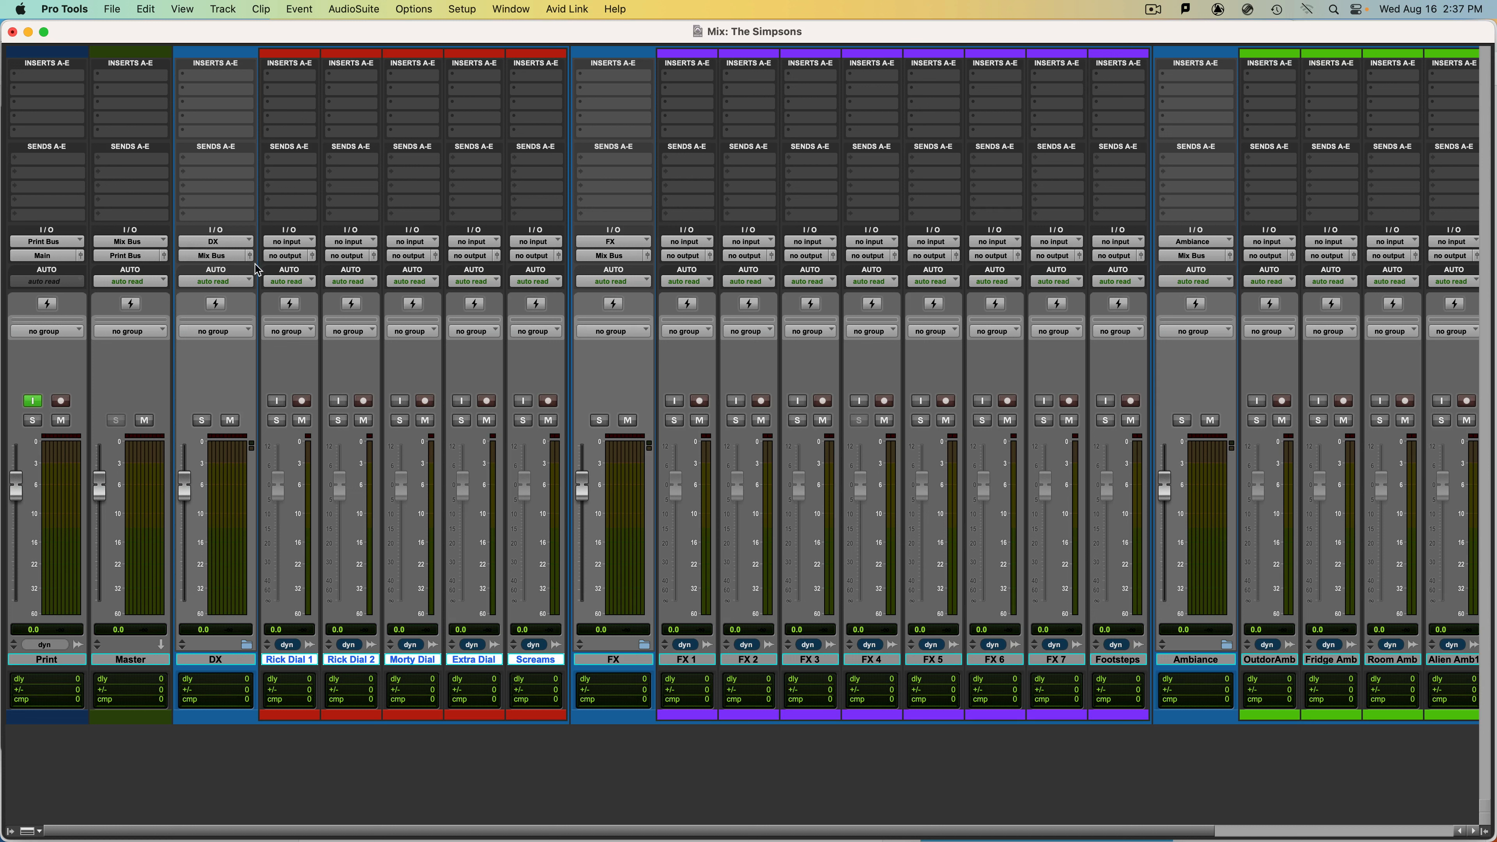
{"action": "left_click", "coordinate": [287, 257]}
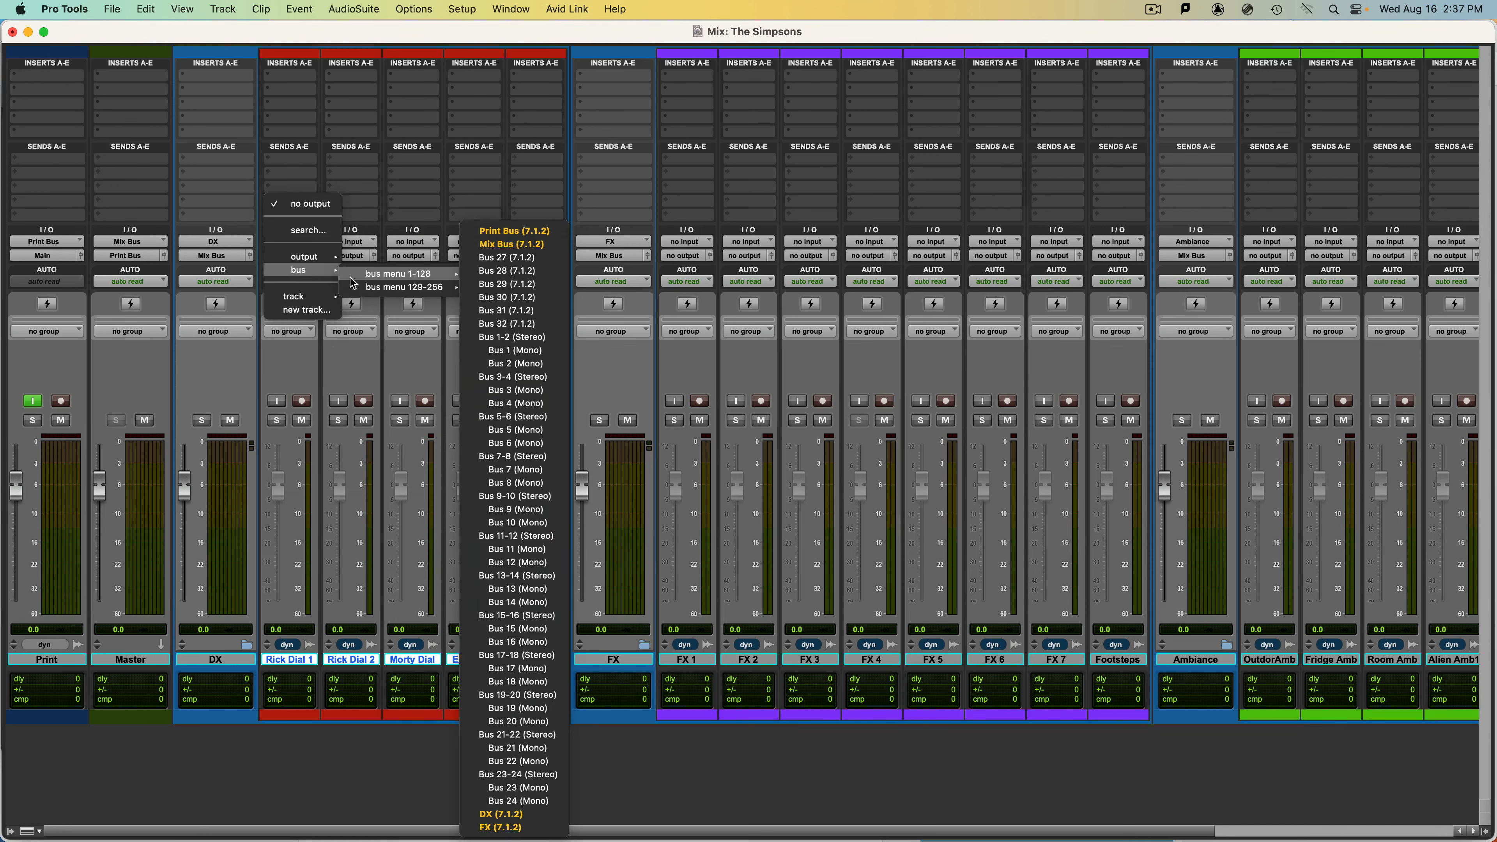
{"action": "mouse_move", "coordinate": [318, 270]}
{"action": "mouse_move", "coordinate": [407, 274]}
{"action": "left_click", "coordinate": [544, 814]}
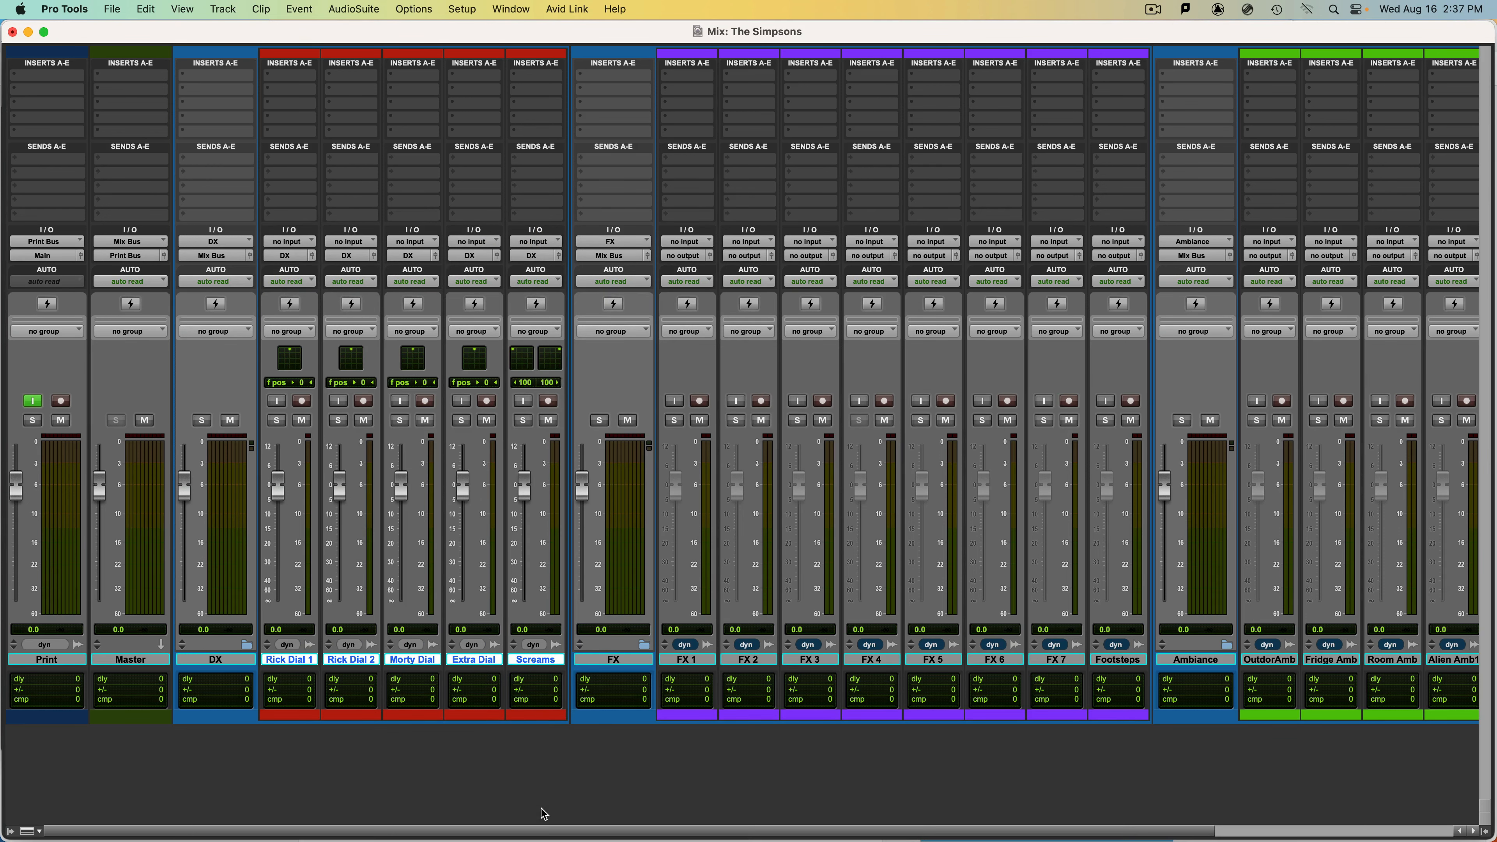
{"action": "key", "text": "super+w"}
Route the outputs of the effects tracks, FX 1 through Footsteps, to the FX (7.1.2) bus.
{"action": "left_click", "coordinate": [690, 660]}
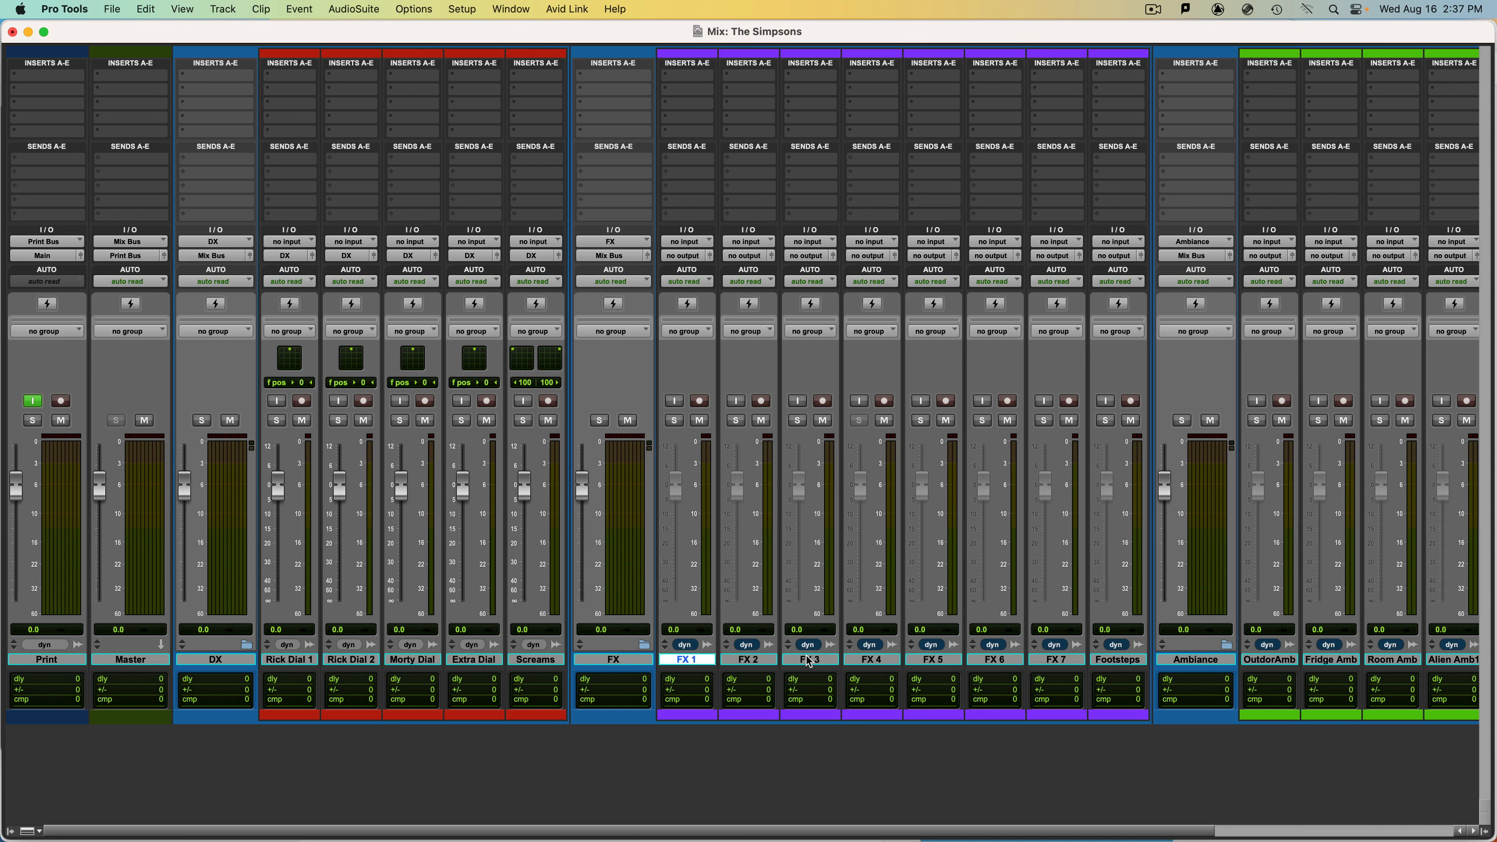
{"action": "left_click", "coordinate": [1120, 664], "text": "shift"}
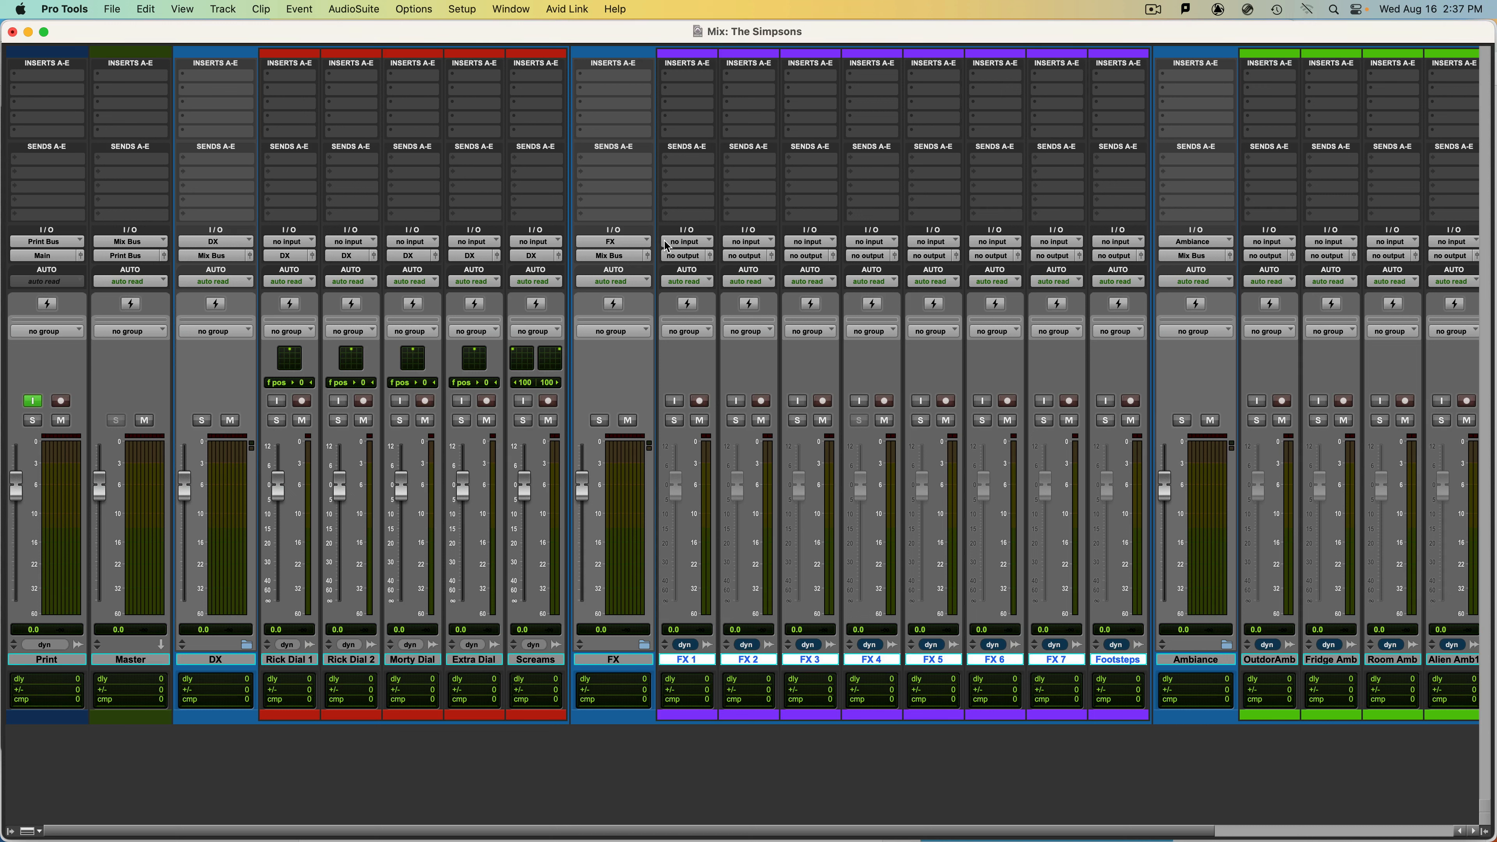
{"action": "left_click", "coordinate": [700, 662]}
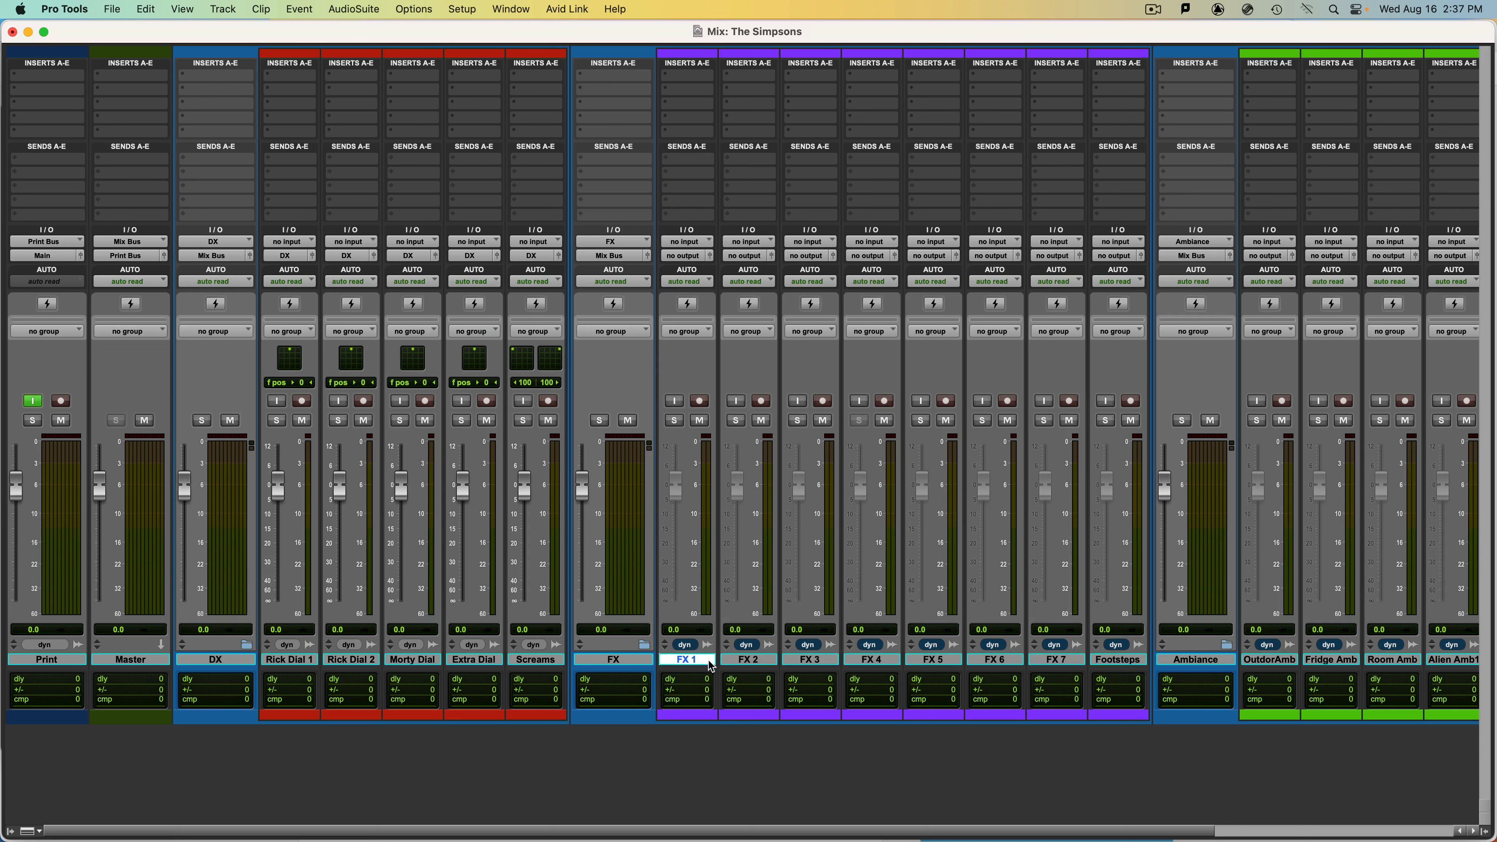
{"action": "left_click", "coordinate": [1134, 662], "text": "shift"}
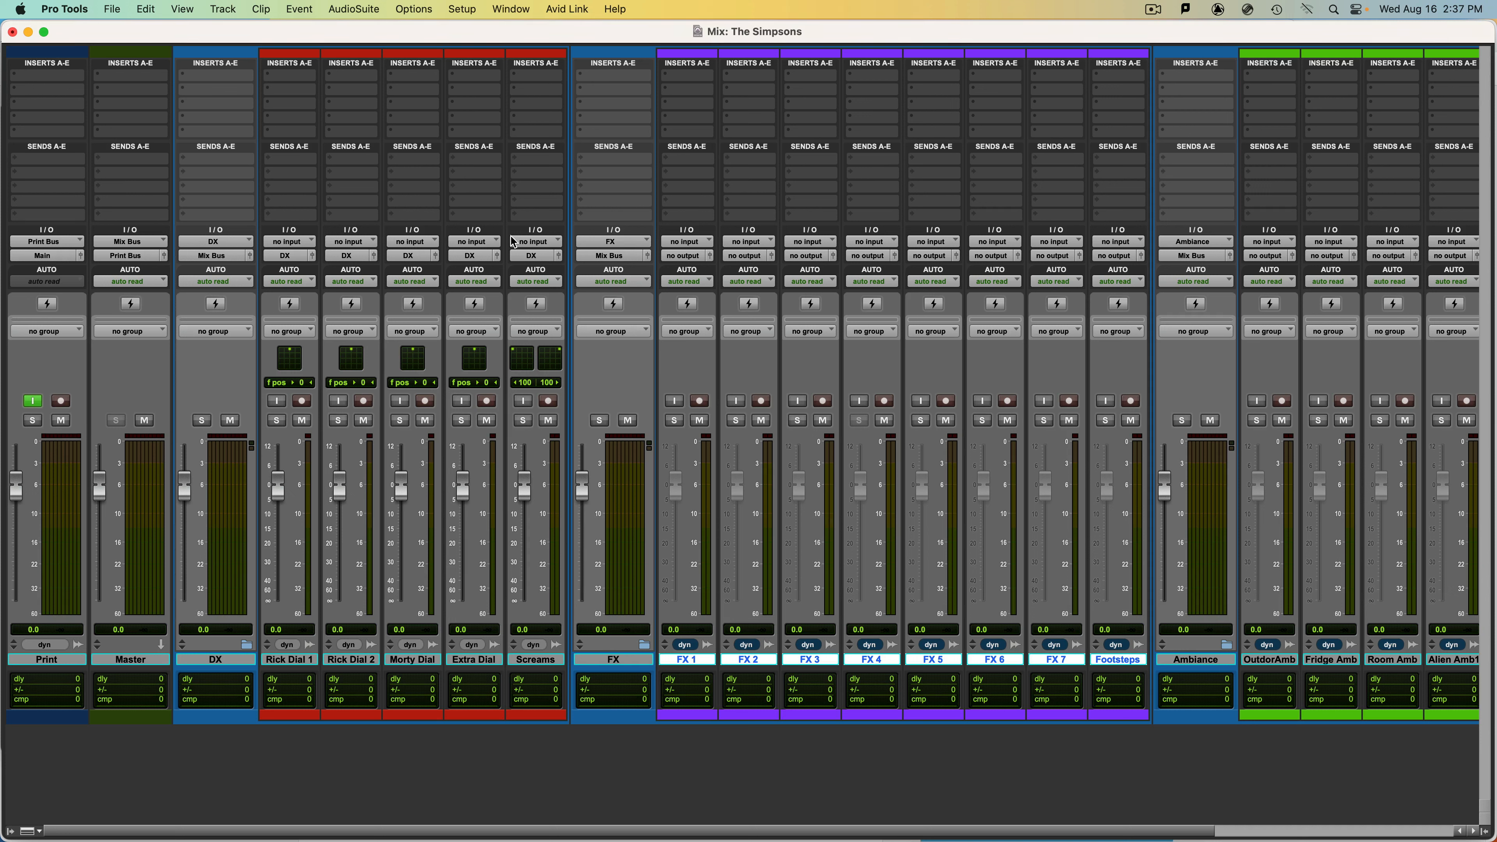
{"action": "left_click", "coordinate": [689, 257]}
{"action": "mouse_move", "coordinate": [696, 276]}
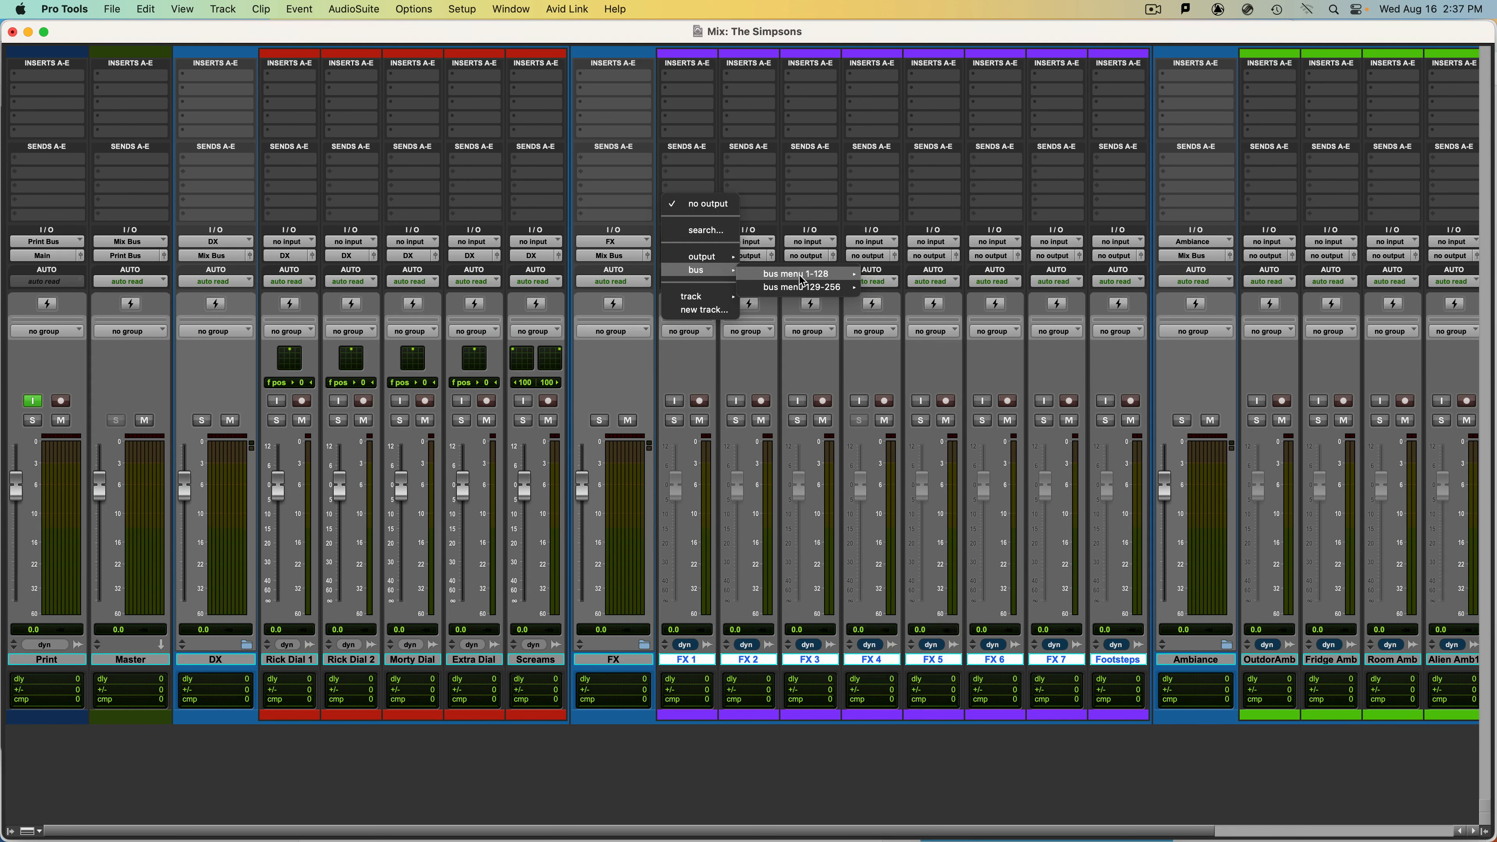
{"action": "mouse_move", "coordinate": [803, 281]}
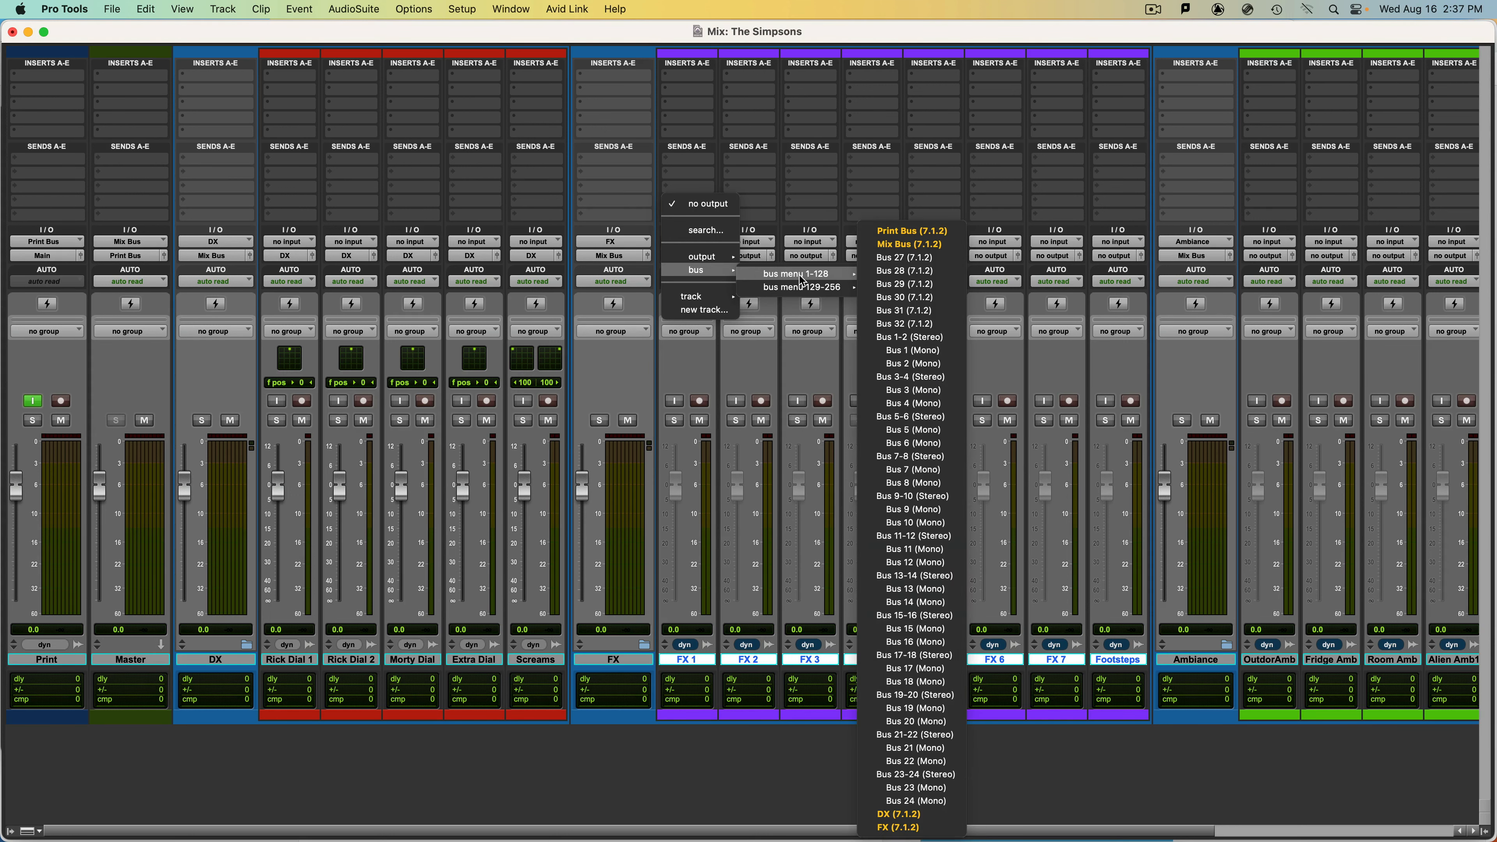
{"action": "left_click", "coordinate": [896, 828], "text": "alt+shift"}
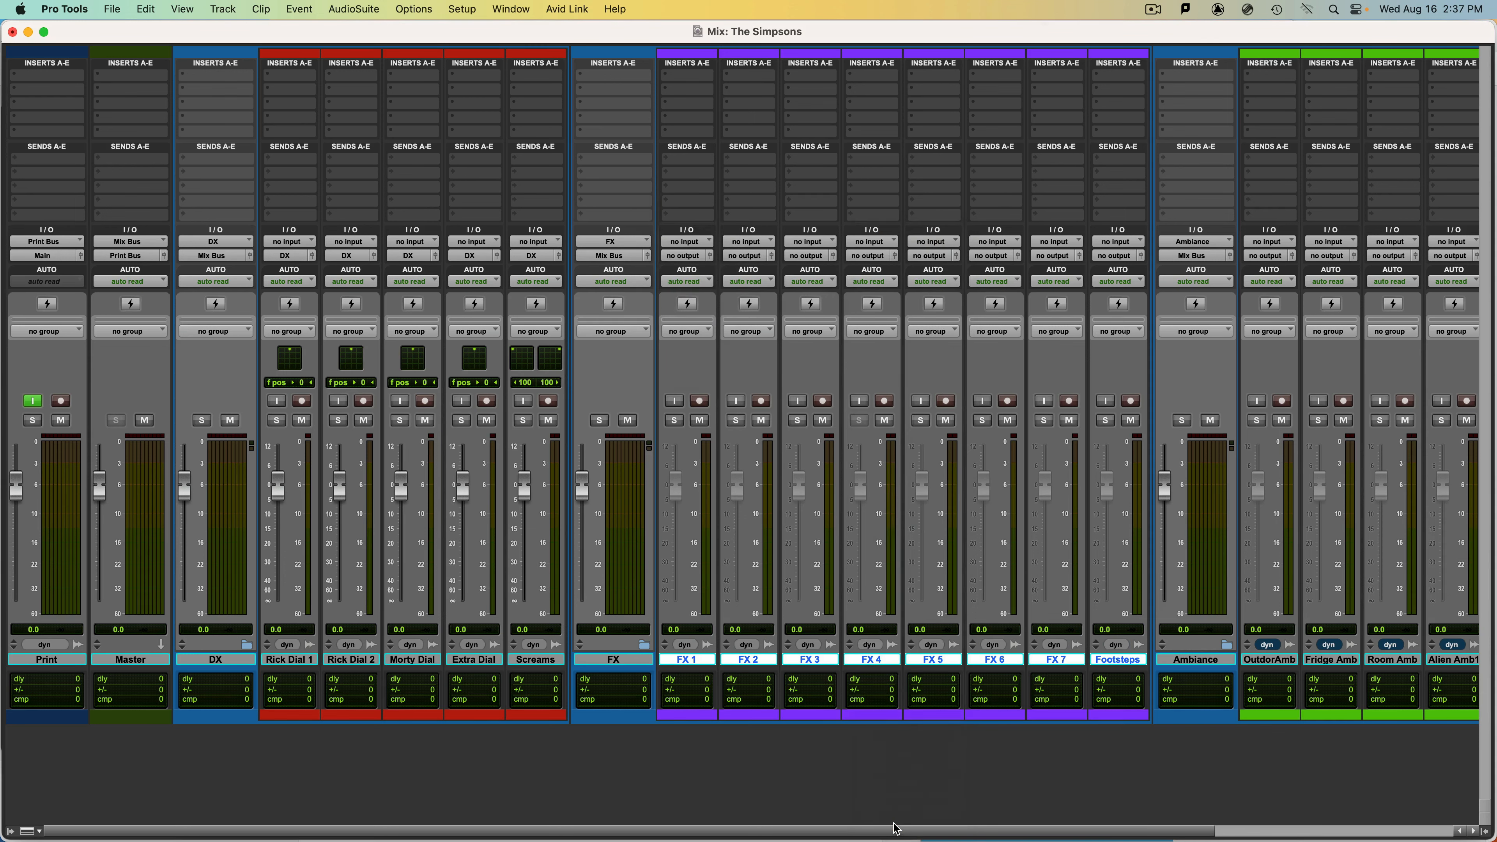
Route the outputs of the five ambience tracks, OutdorAmb through Alien Amb2, to the Ambiance (7.1.2) bus.
{"action": "left_click_drag", "start_coordinate": [776, 834], "coordinate": [1270, 838]}
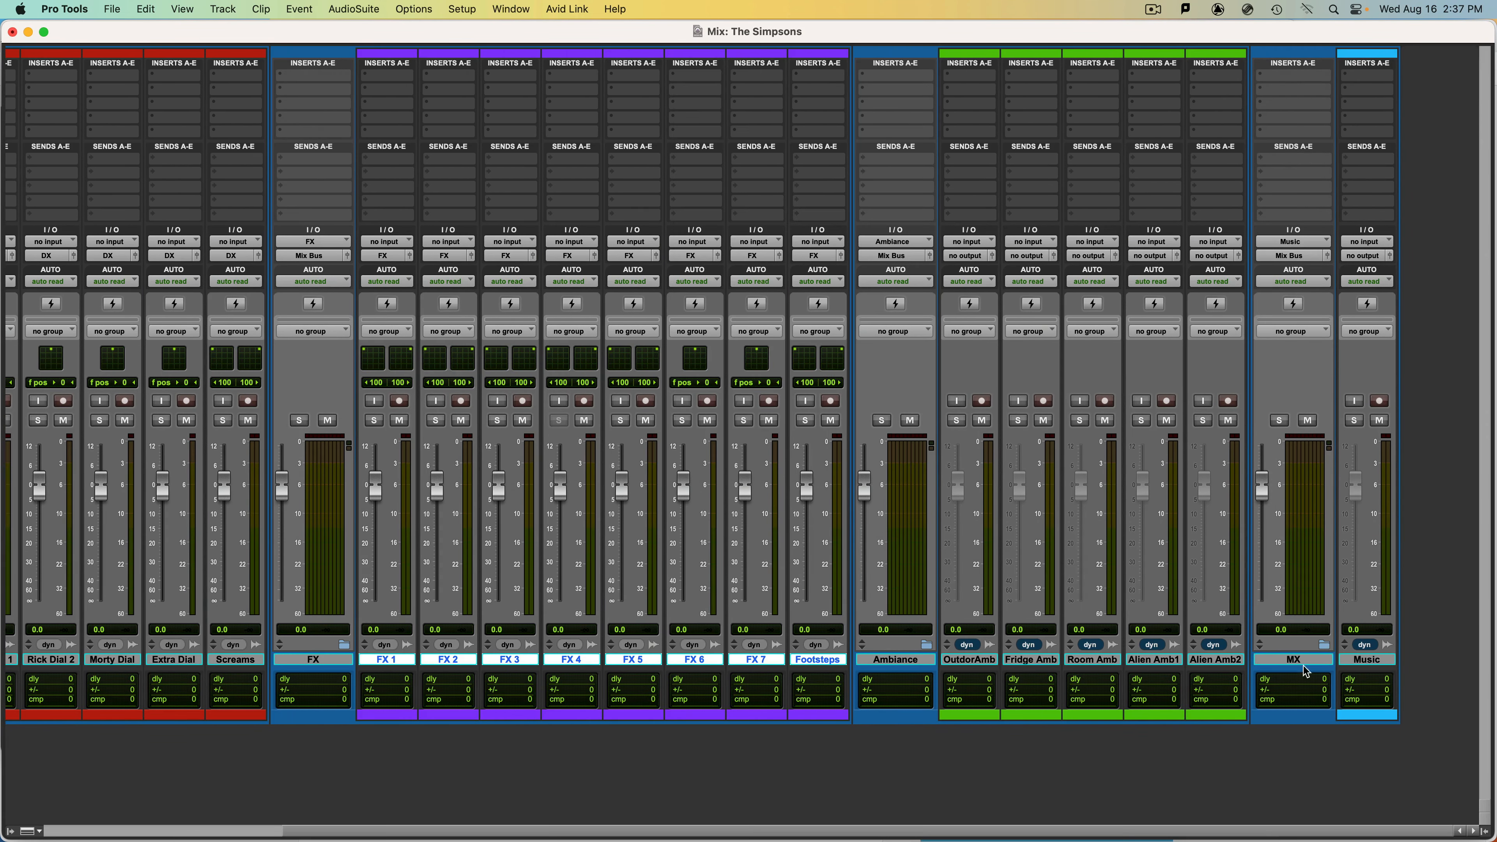
{"action": "left_click", "coordinate": [1211, 662]}
{"action": "left_click", "coordinate": [973, 665], "text": "shift"}
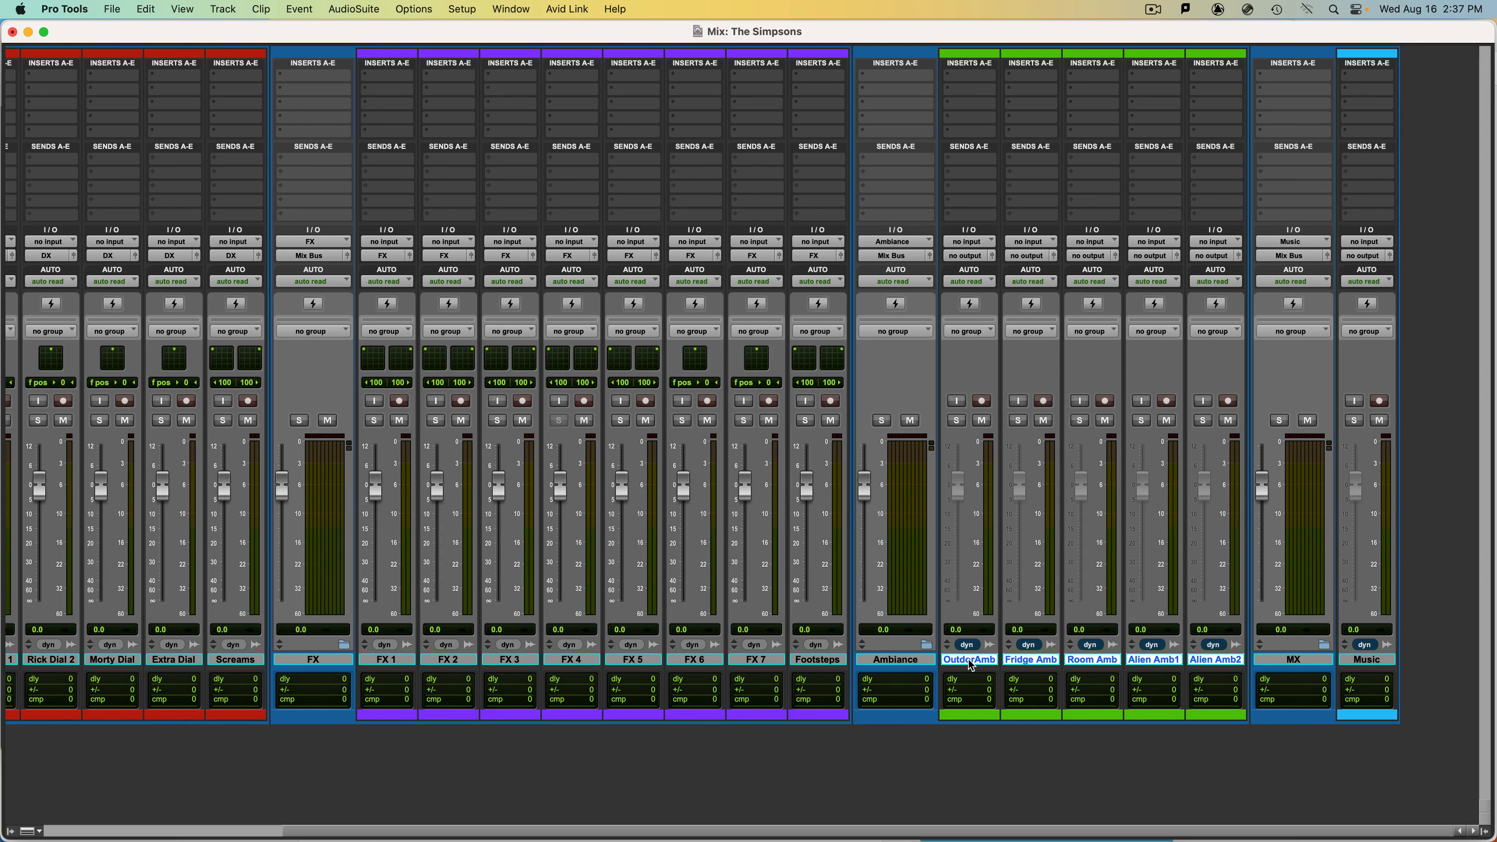
{"action": "left_click", "coordinate": [961, 258]}
{"action": "mouse_move", "coordinate": [981, 269]}
{"action": "mouse_move", "coordinate": [1062, 274]}
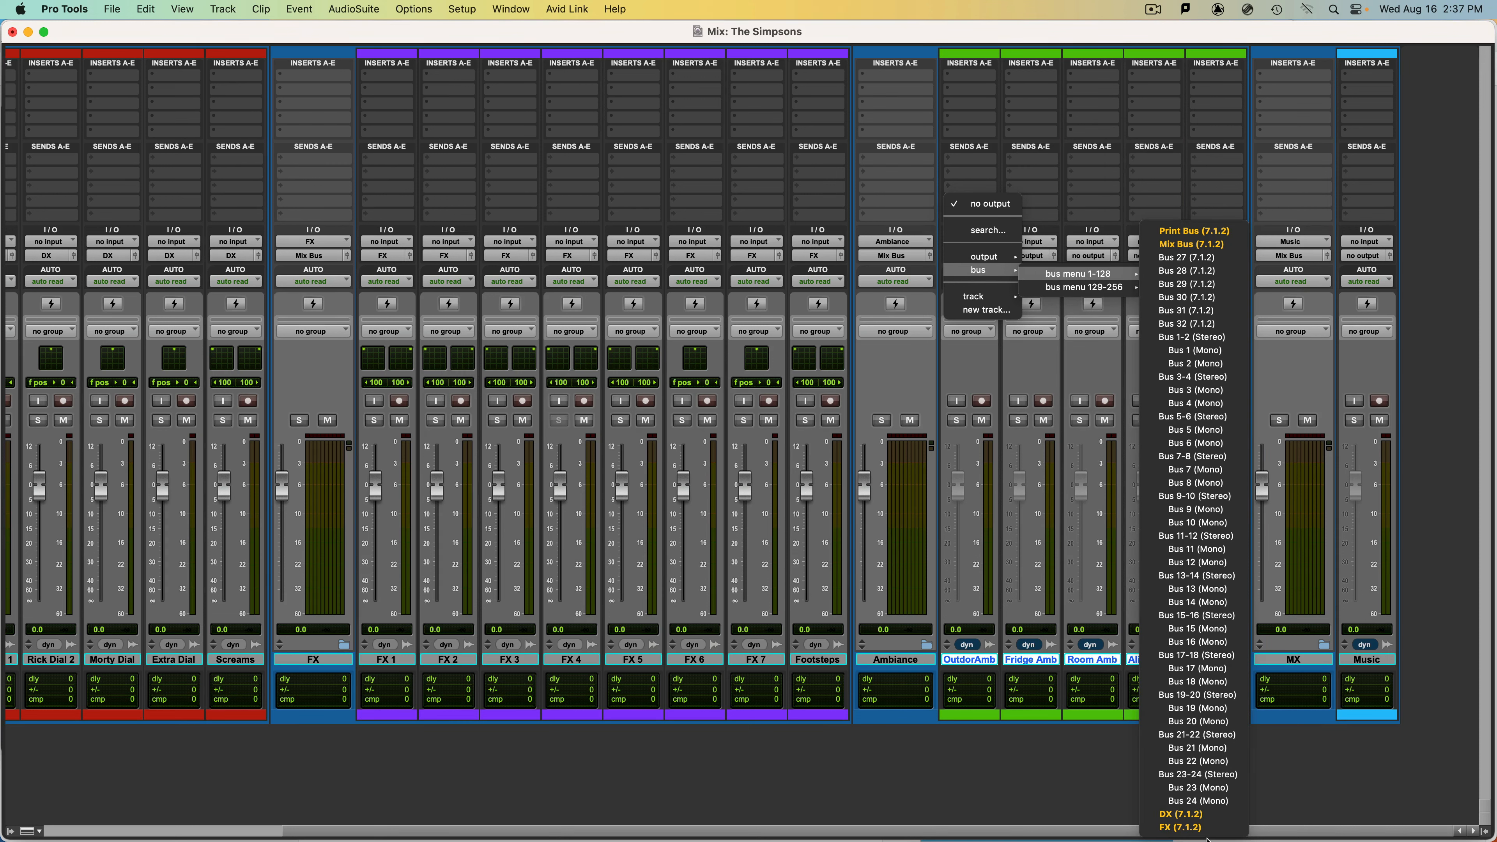
{"action": "mouse_move", "coordinate": [1120, 288]}
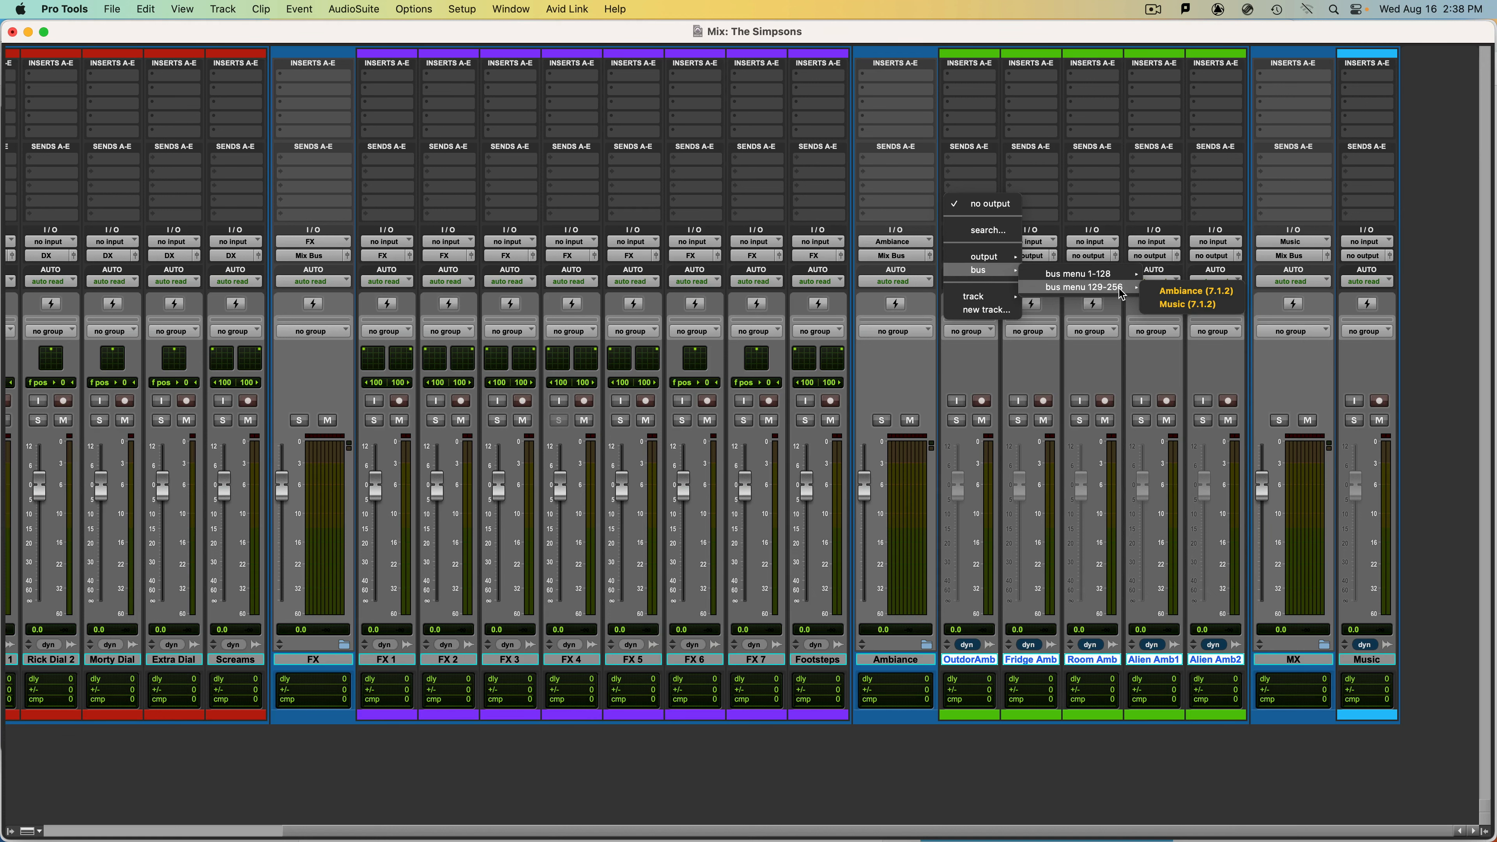
{"action": "left_click", "coordinate": [1178, 293], "text": "alt+shift"}
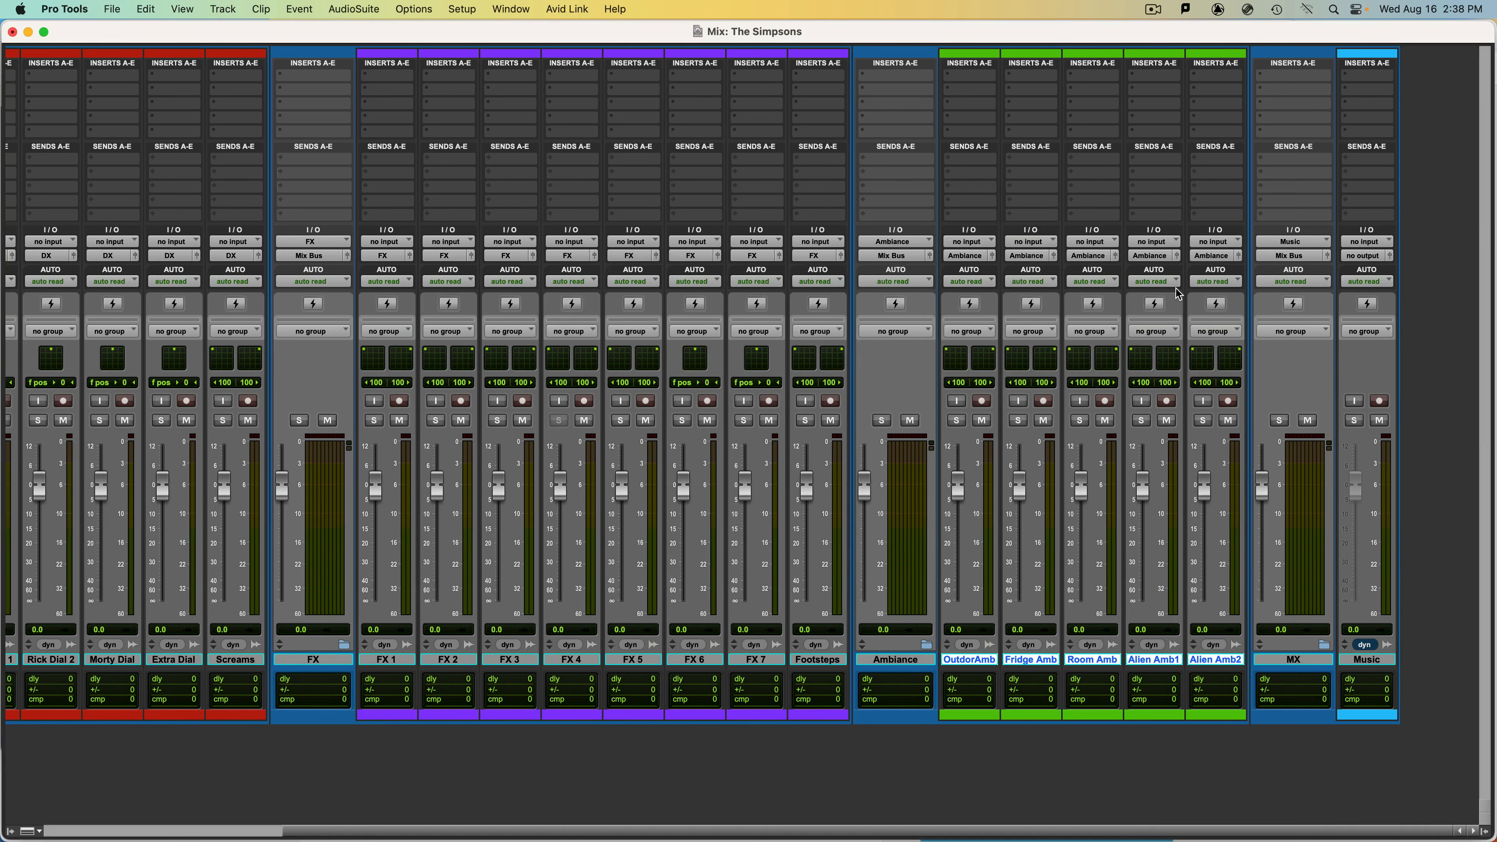
{"action": "key", "text": "super+w"}
Route the Music track's output to the Music (7.1.2) bus and close its panner window.
{"action": "left_click", "coordinate": [1374, 661]}
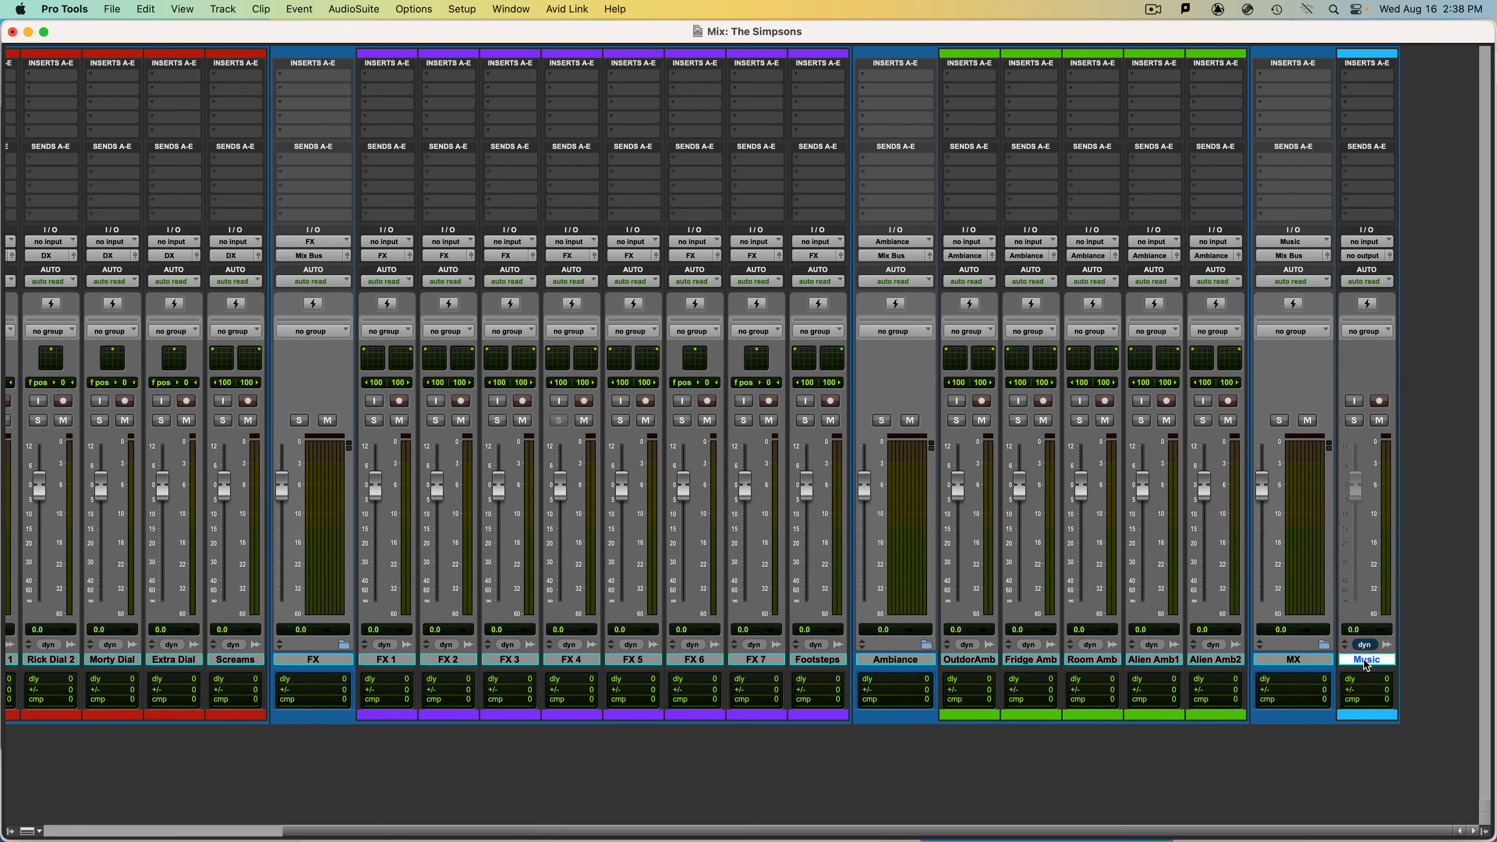
{"action": "left_click", "coordinate": [1366, 255]}
{"action": "mouse_move", "coordinate": [1353, 272]}
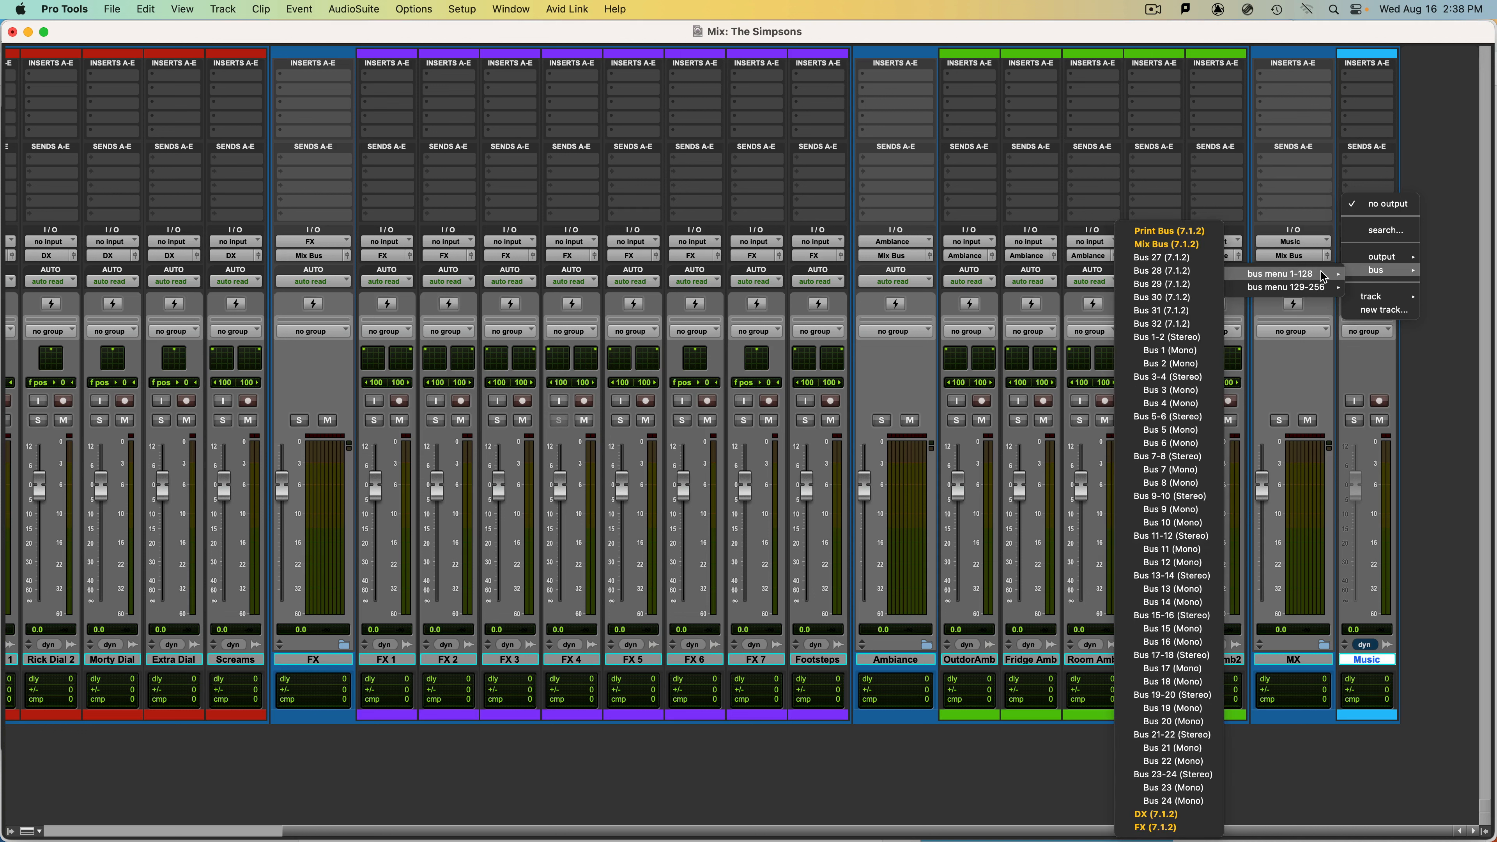
{"action": "mouse_move", "coordinate": [1293, 297]}
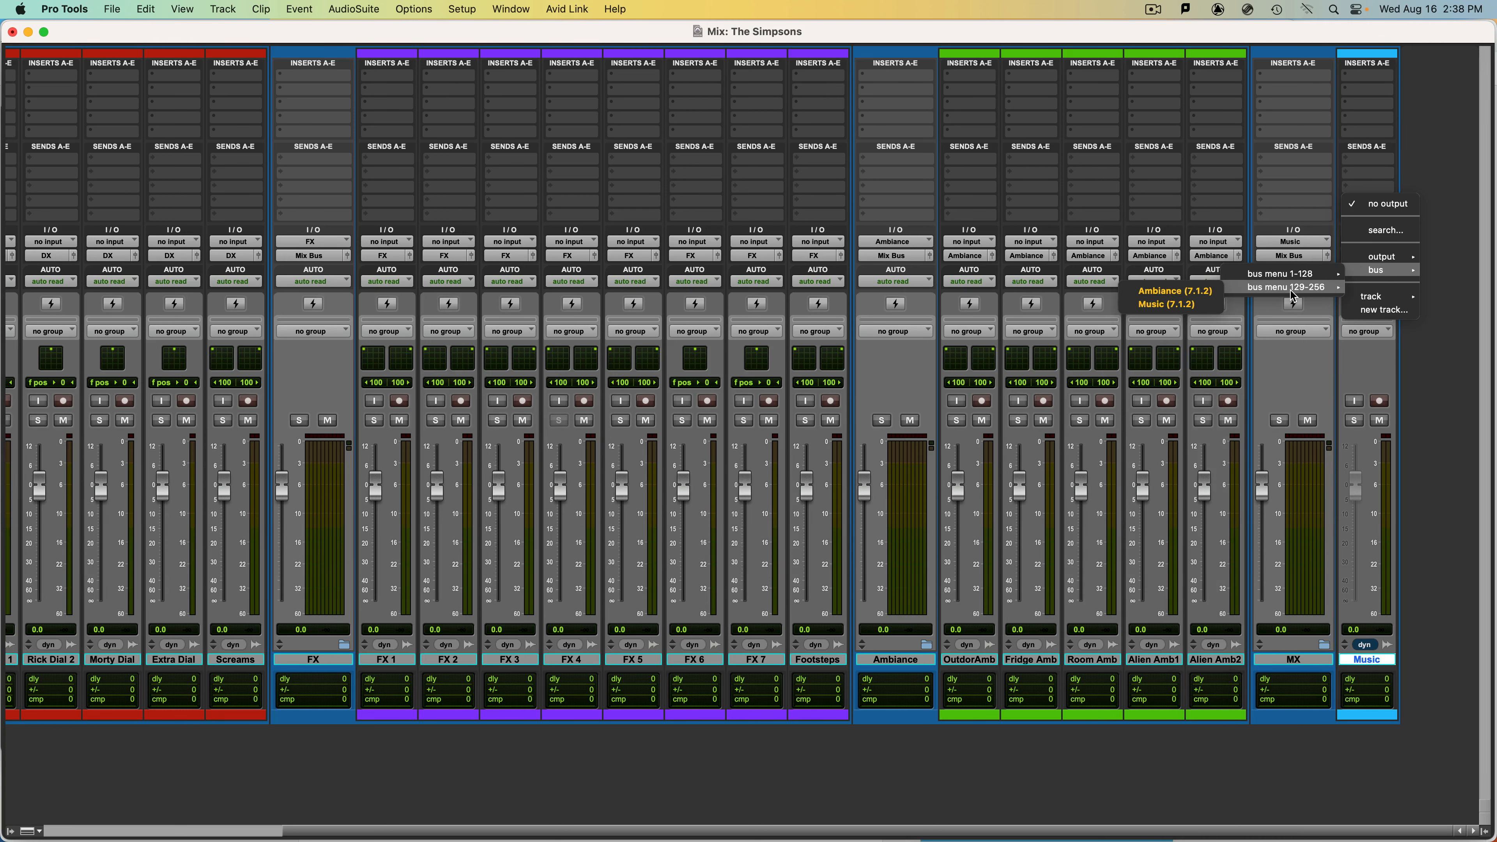
{"action": "left_click", "coordinate": [1203, 305]}
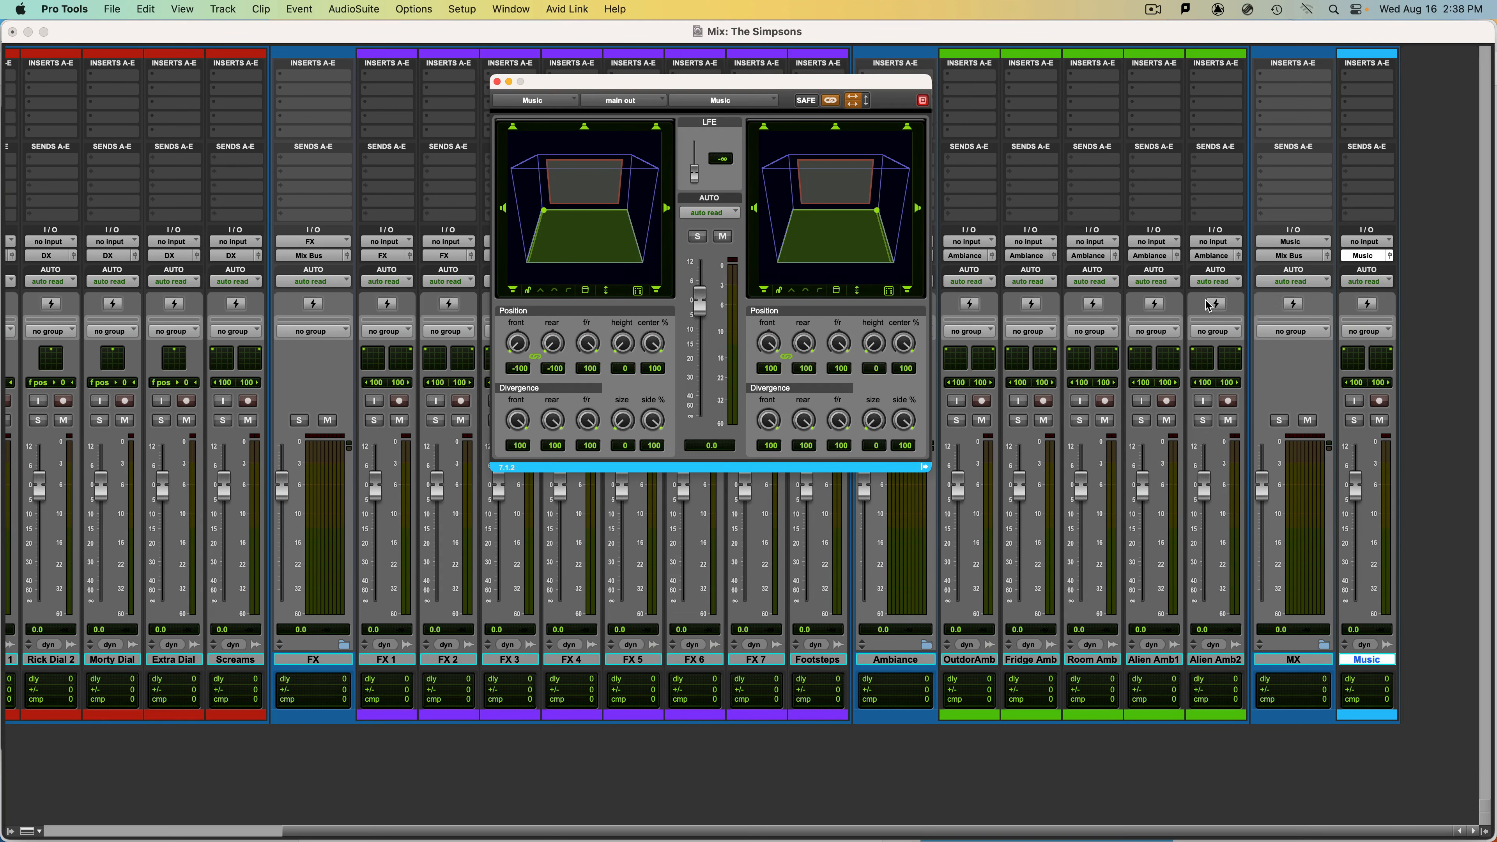
{"action": "key", "text": "super+w"}
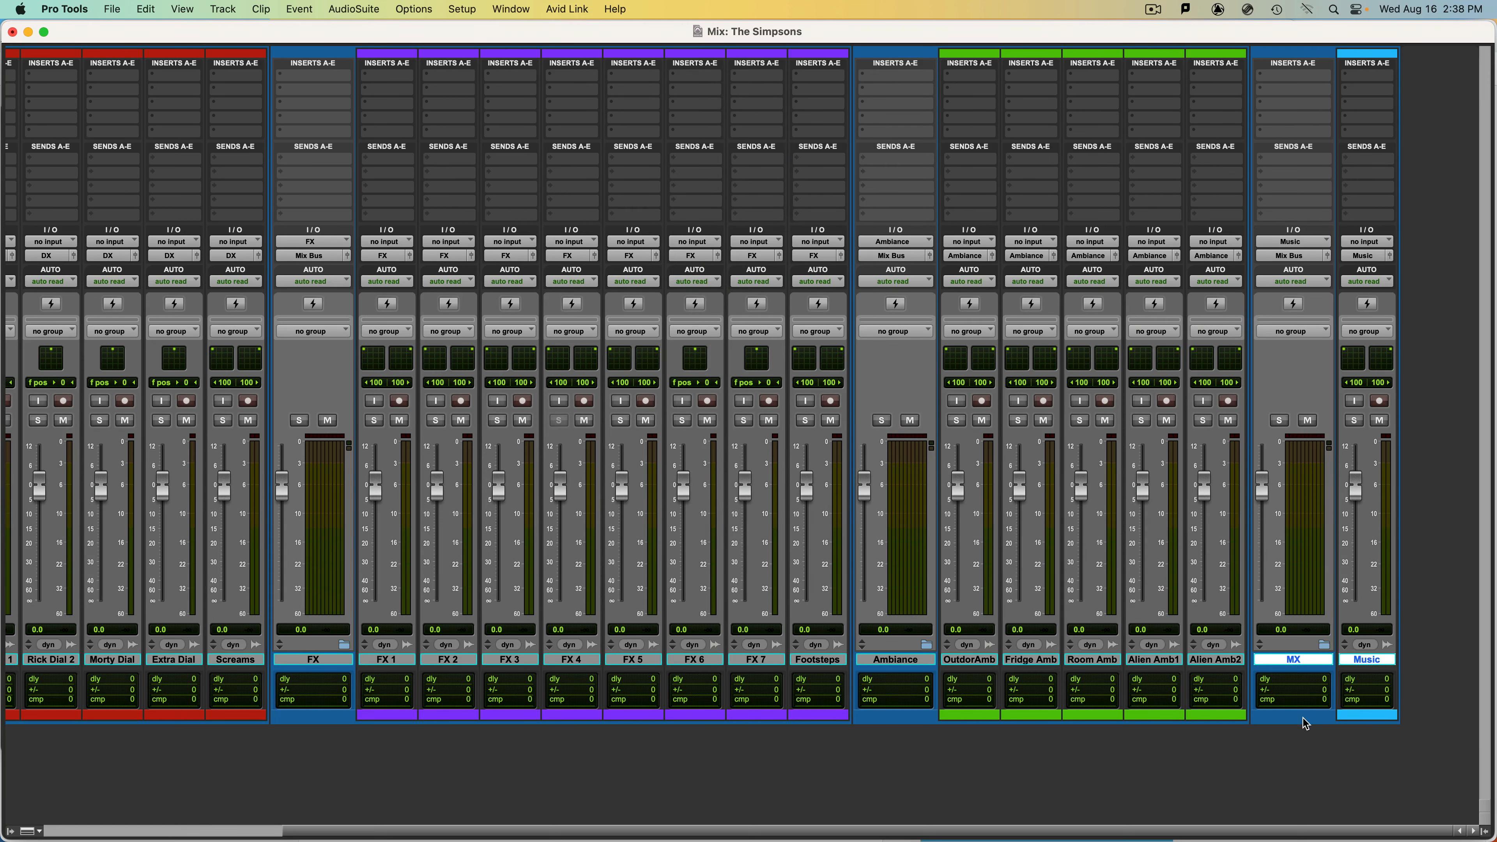
Colour the MX folder light blue like the Music track and the Ambiance folder green like the ambience tracks.
{"action": "double_click", "coordinate": [1323, 714]}
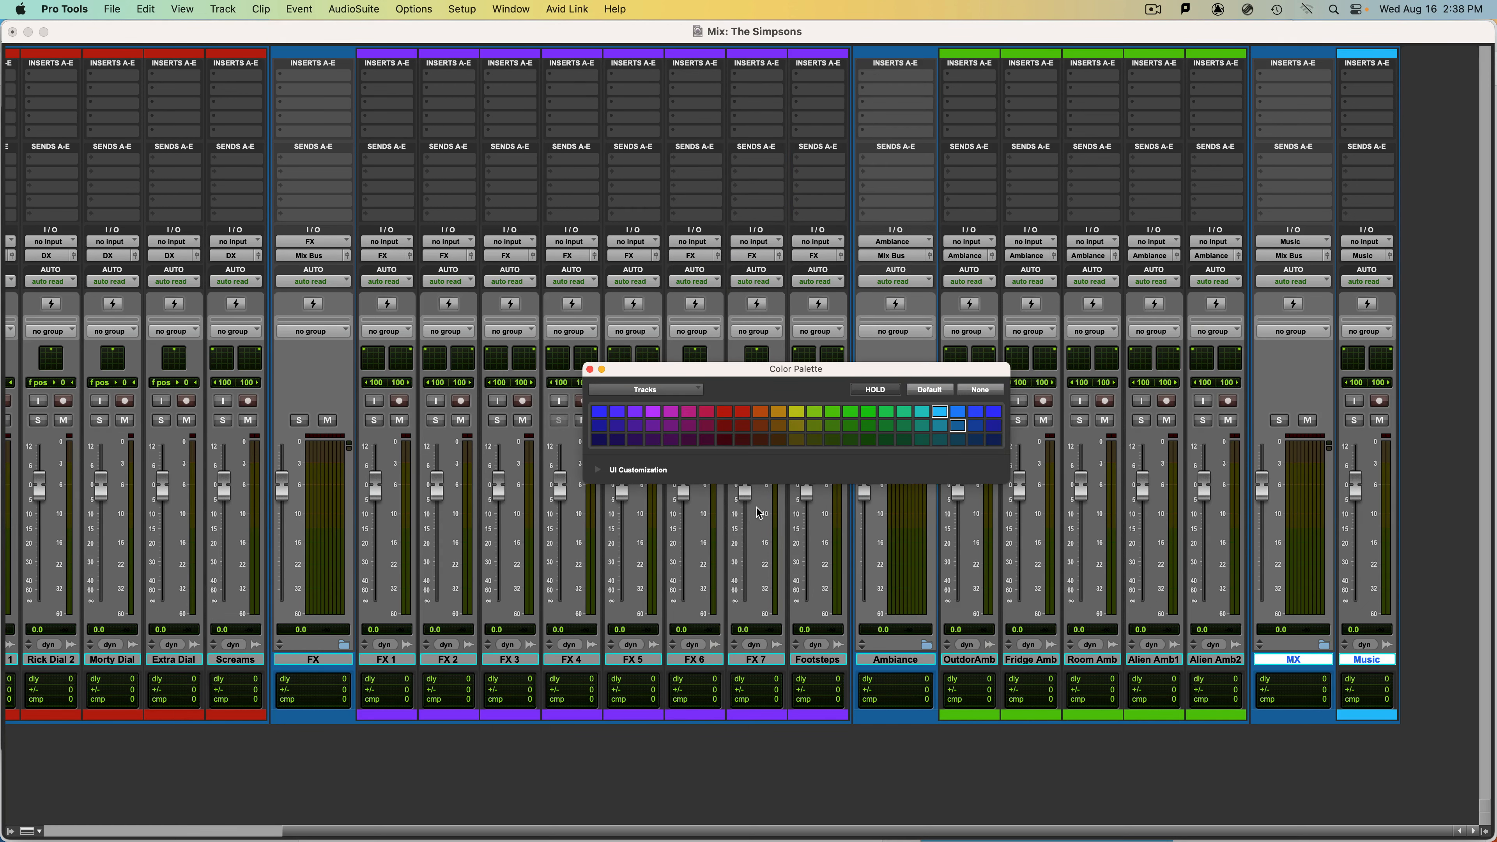
{"action": "left_click", "coordinate": [940, 412]}
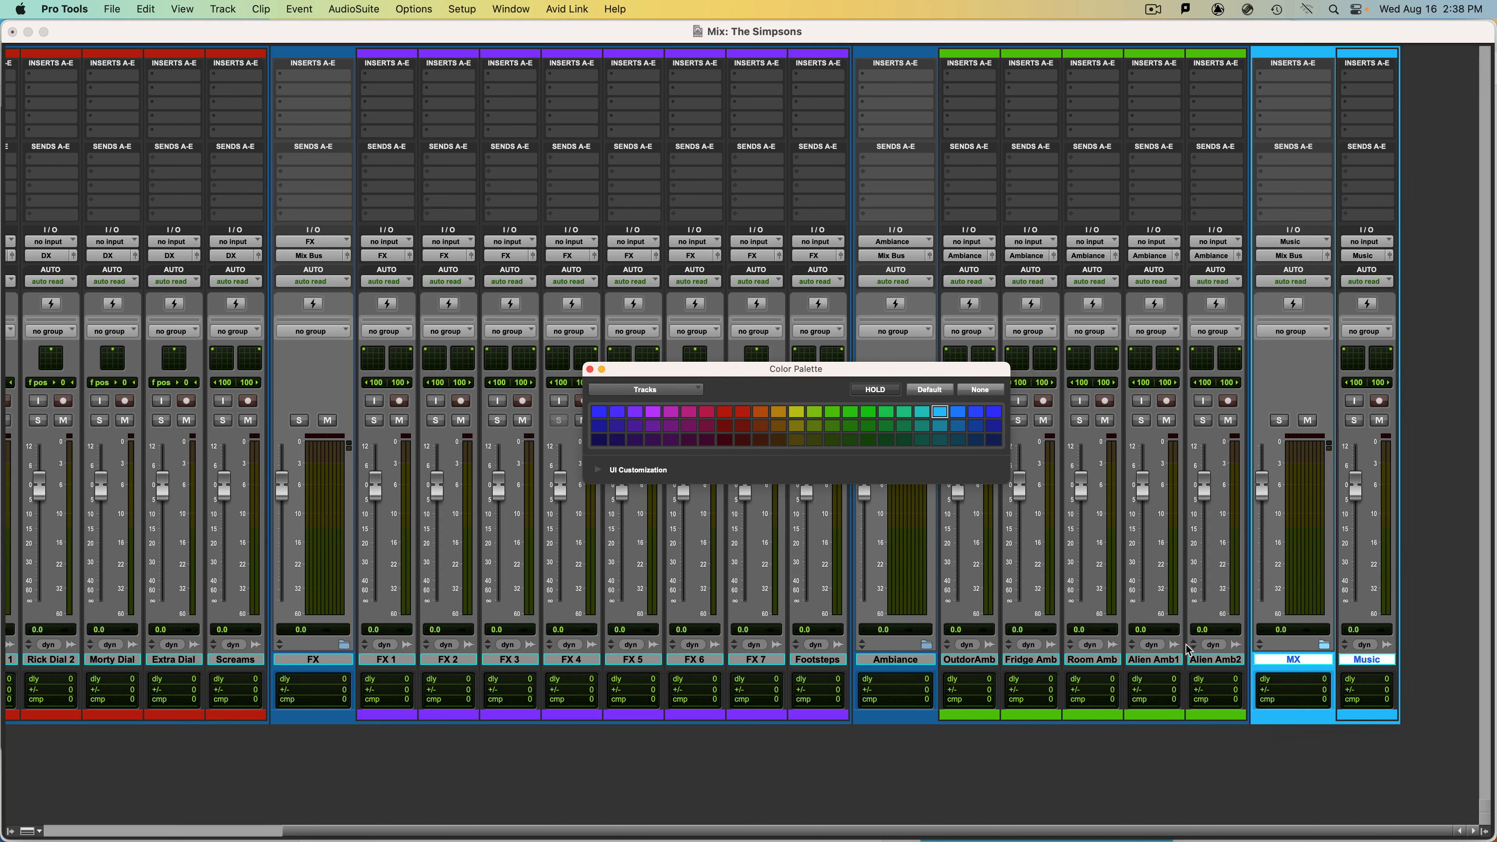
{"action": "left_click", "coordinate": [1212, 660]}
{"action": "left_click", "coordinate": [895, 660], "text": "shift"}
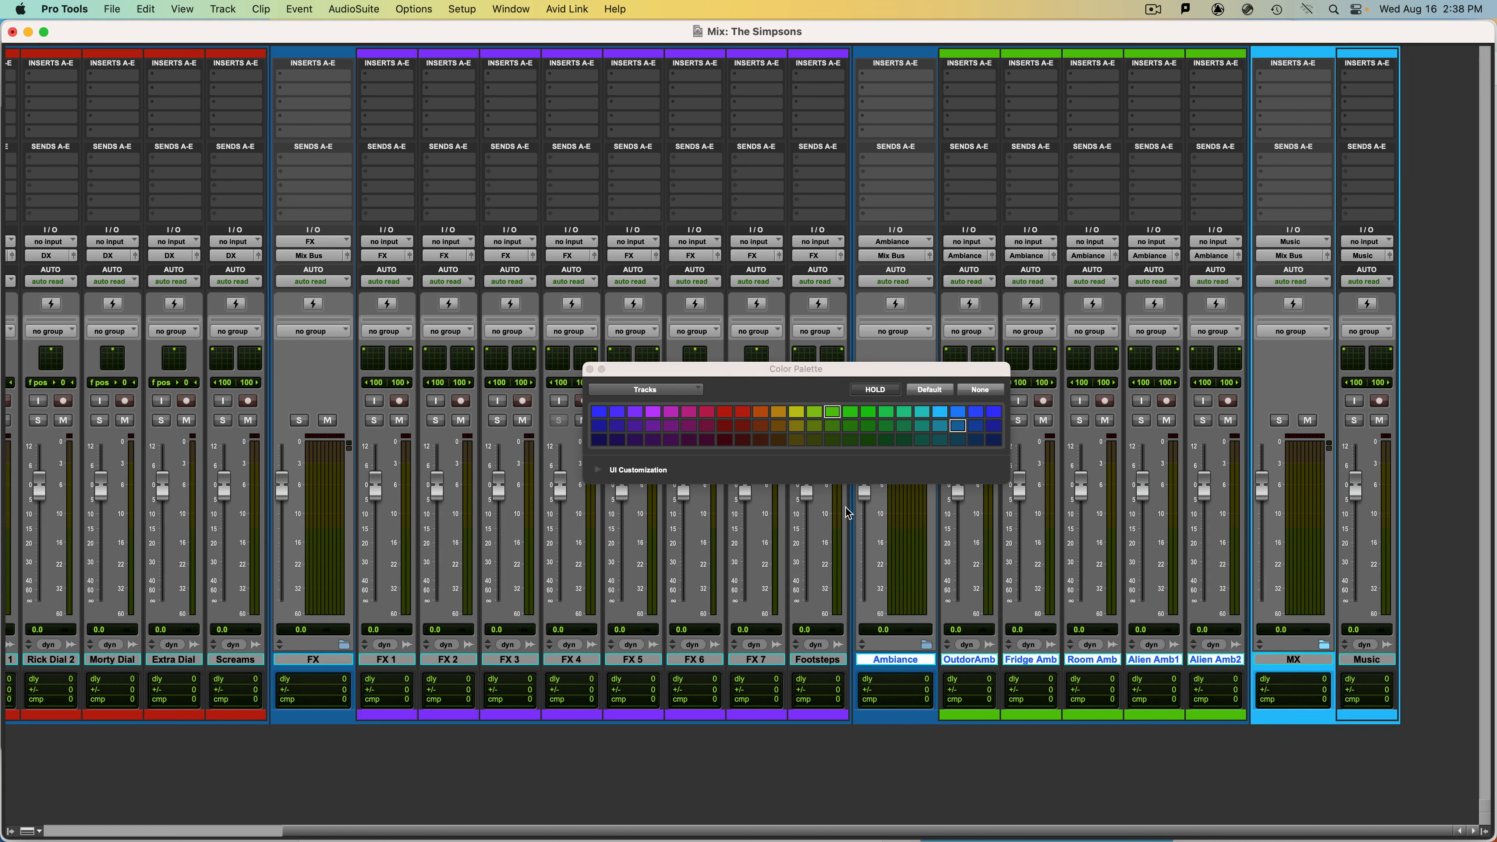
{"action": "left_click", "coordinate": [831, 413]}
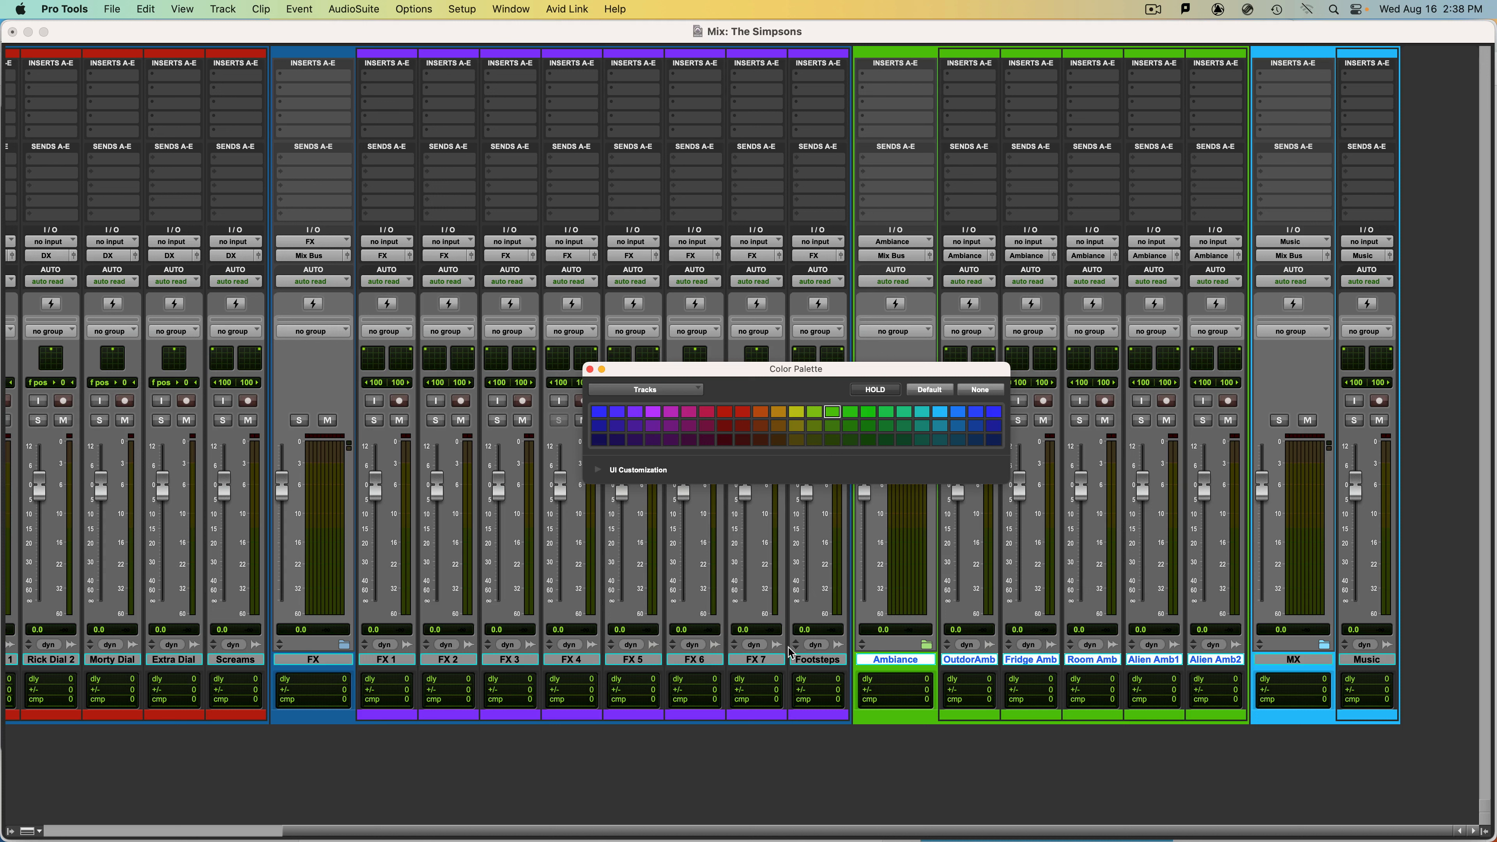
Colour the FX folder purple and the DX folder red to match their member tracks, and close the Color Palette.
{"action": "left_click", "coordinate": [818, 661]}
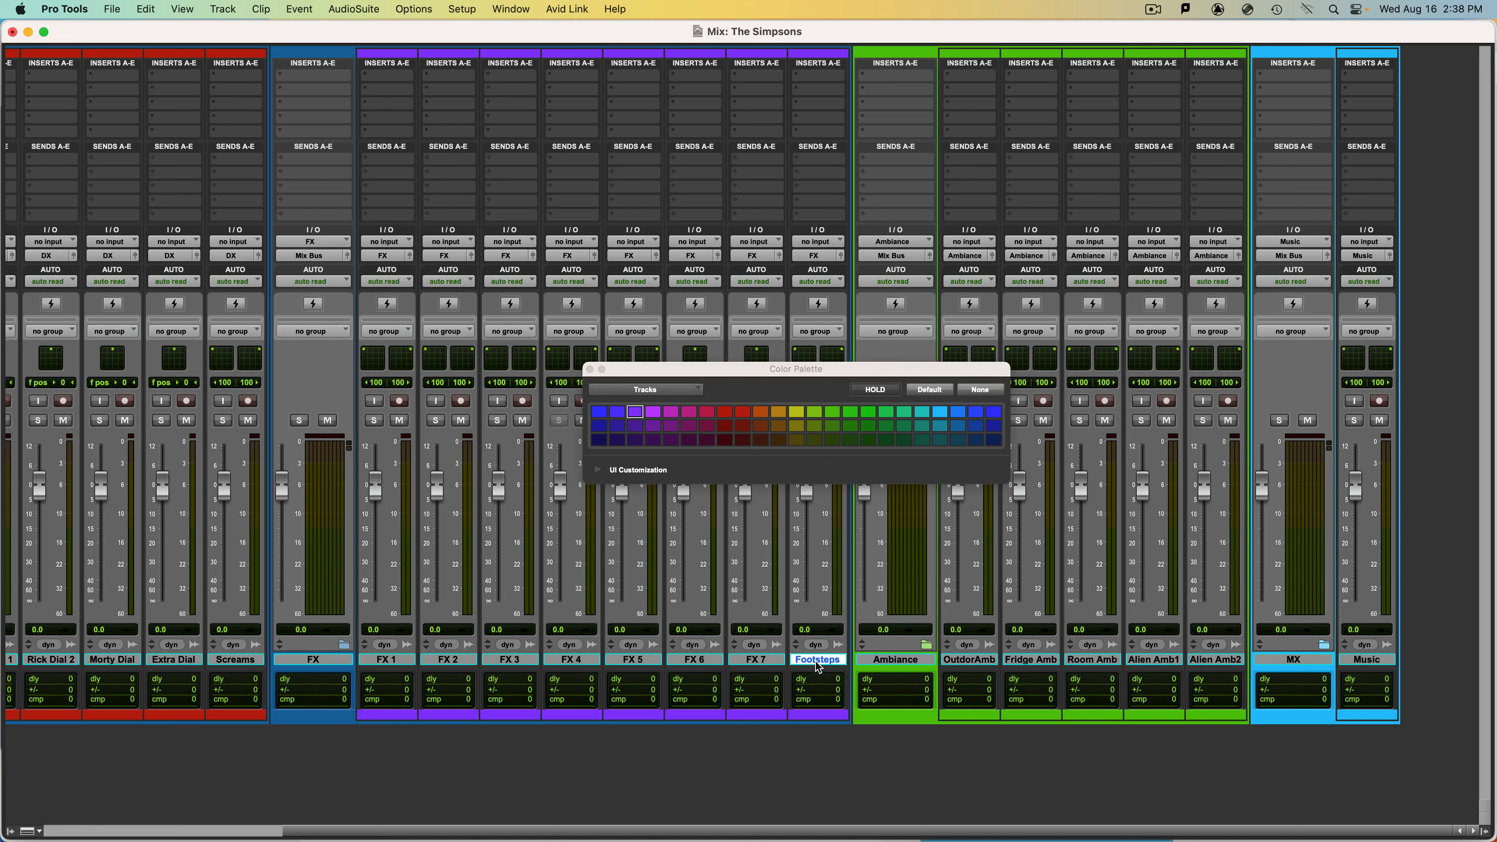
{"action": "left_click", "coordinate": [328, 662], "text": "shift"}
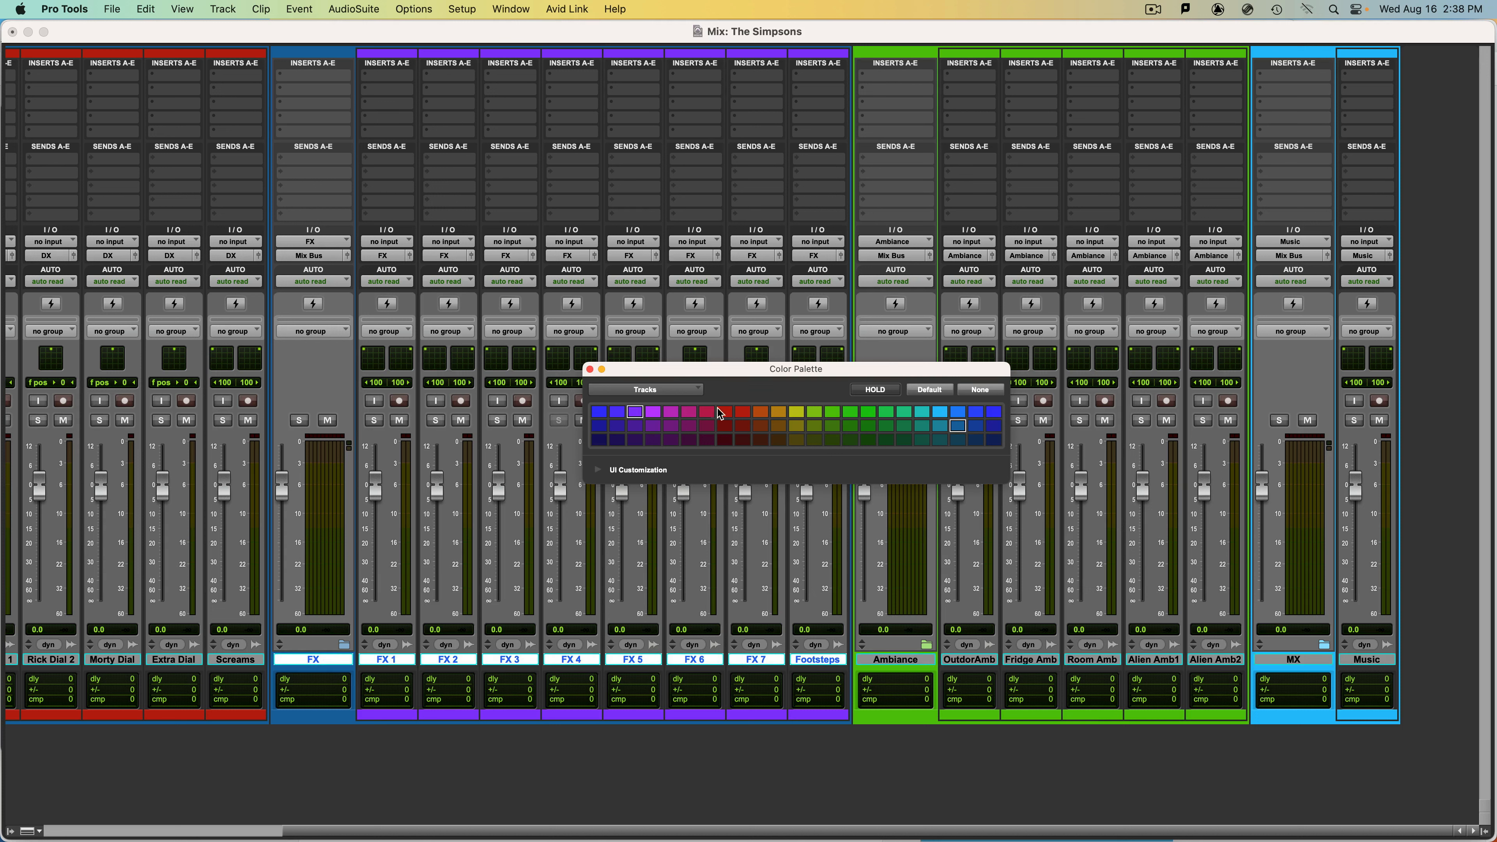
{"action": "left_click", "coordinate": [635, 412]}
{"action": "scroll", "coordinate": [638, 487], "scroll_direction": "left", "scroll_amount": 5}
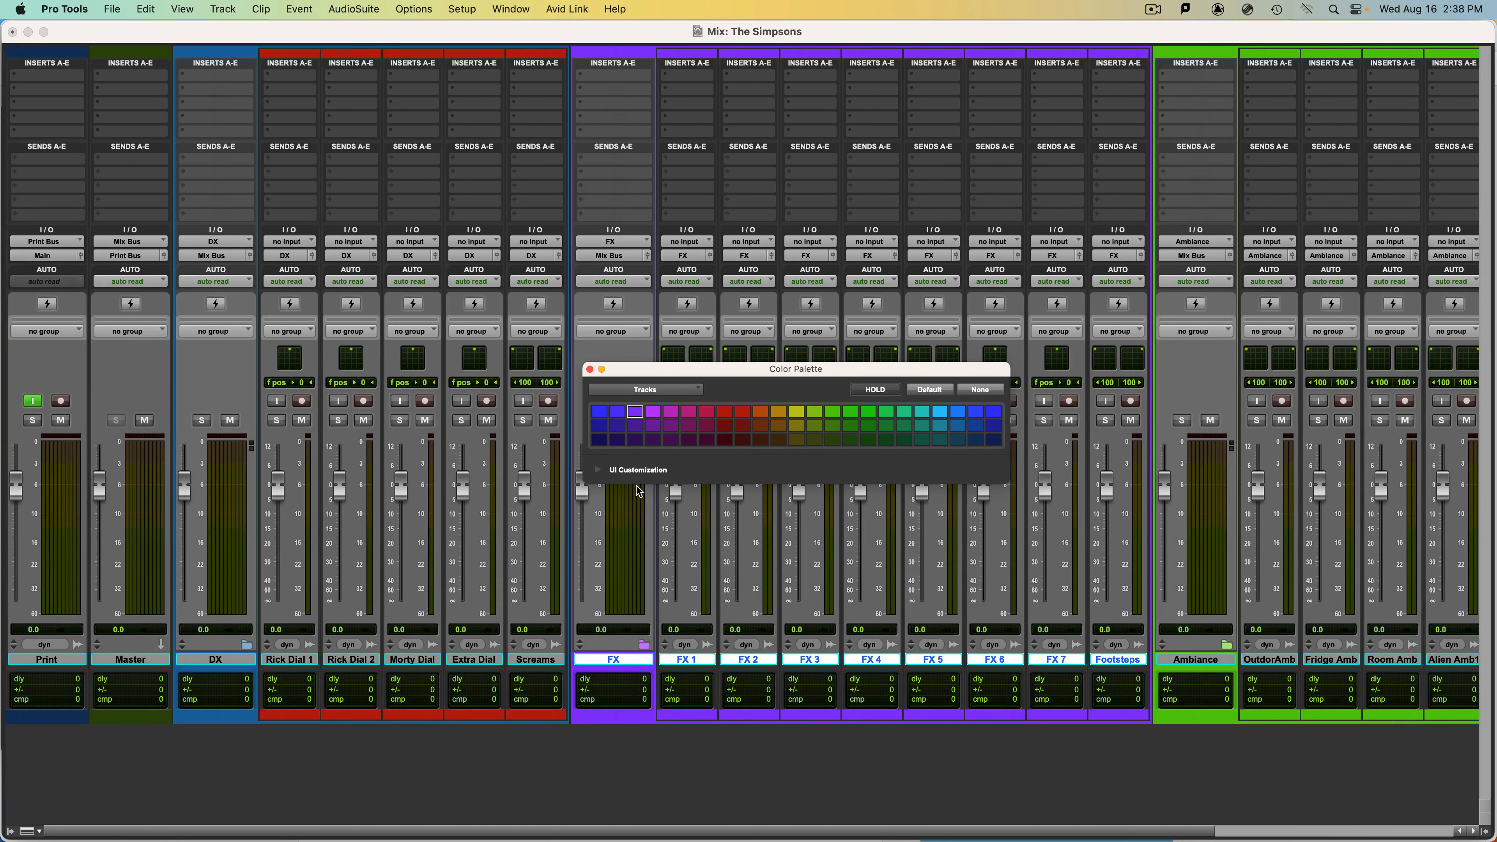
{"action": "left_click", "coordinate": [535, 660]}
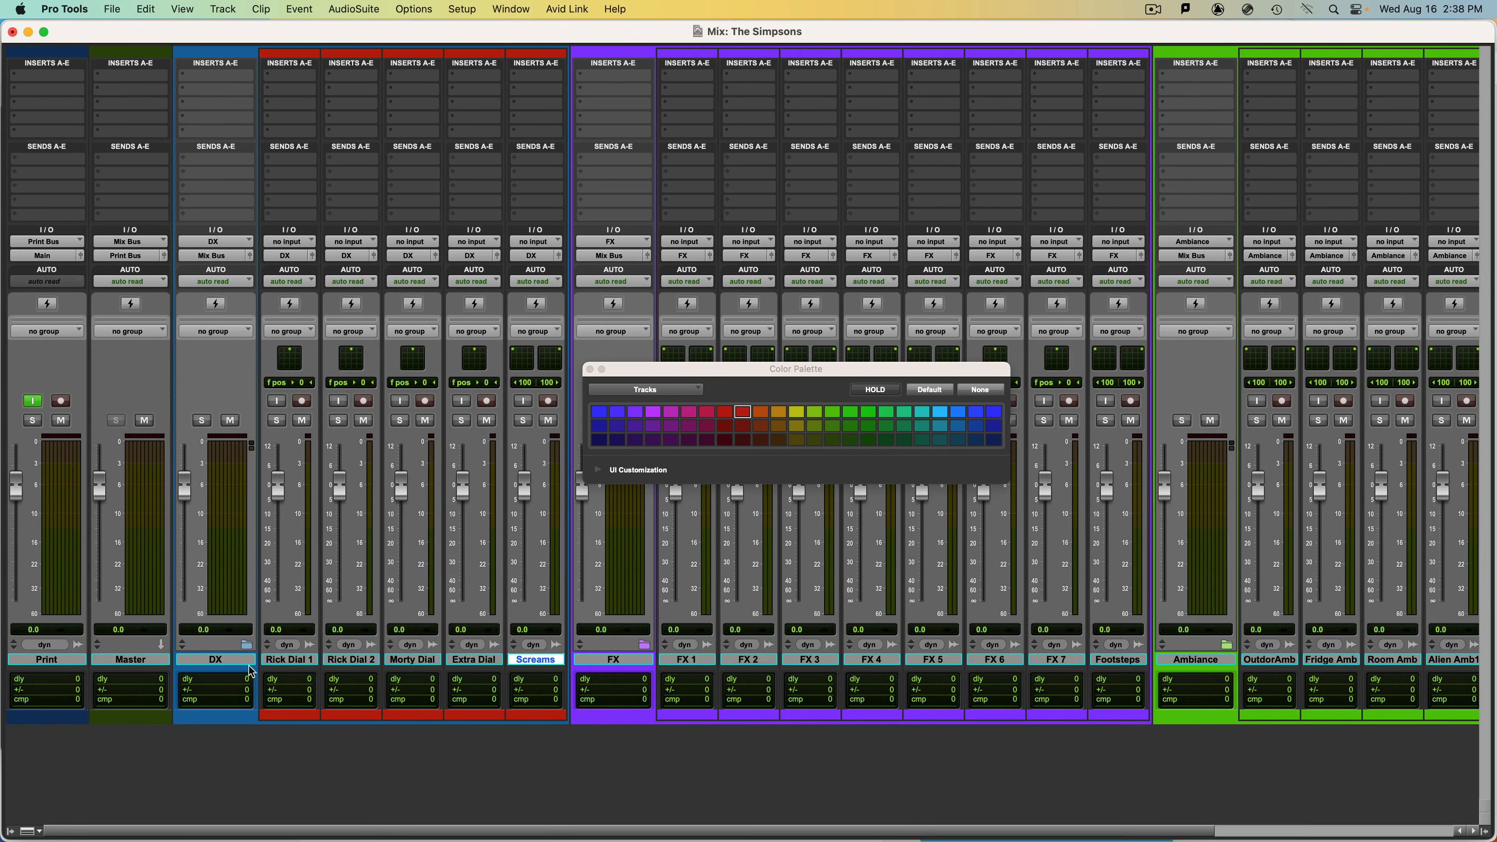
{"action": "left_click", "coordinate": [216, 659], "text": "shift"}
{"action": "left_click", "coordinate": [744, 412]}
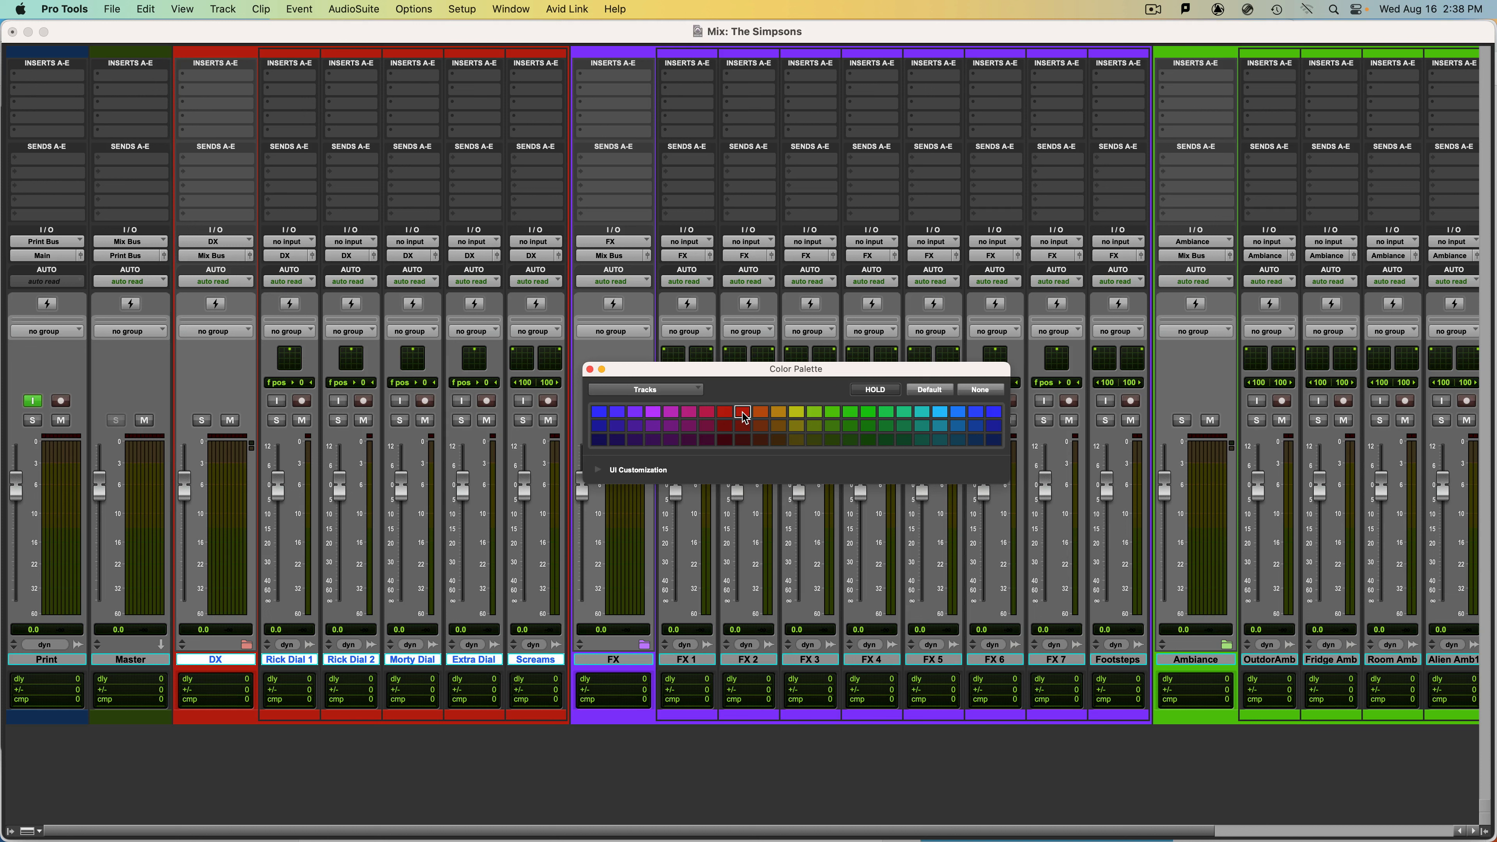
{"action": "left_click", "coordinate": [589, 369]}
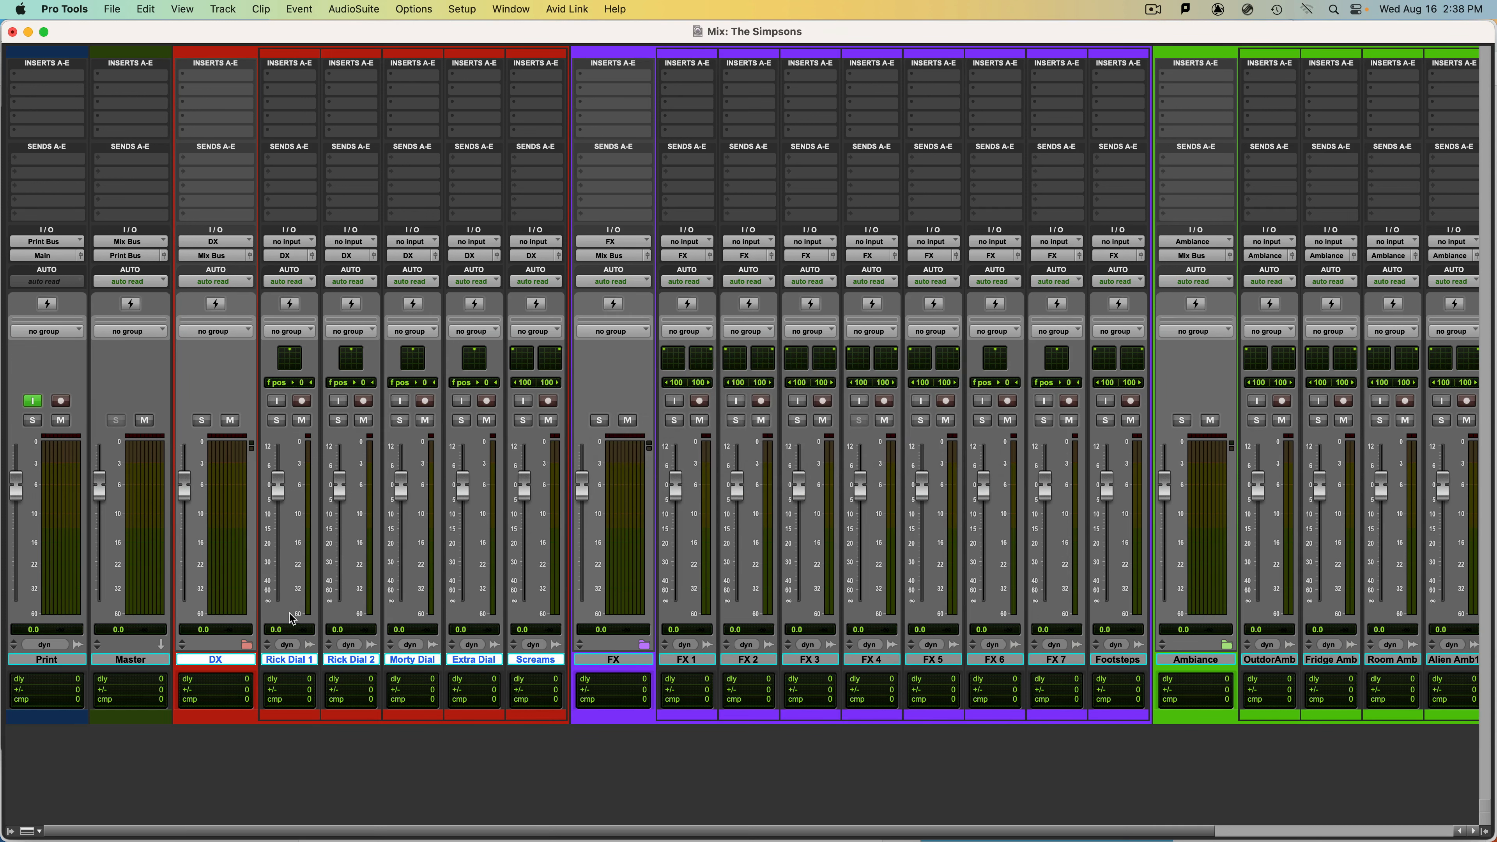
Collapse the DX, FX, Ambiance and MX folders in the mixer.
{"action": "left_click", "coordinate": [246, 644]}
{"action": "left_click", "coordinate": [329, 644]}
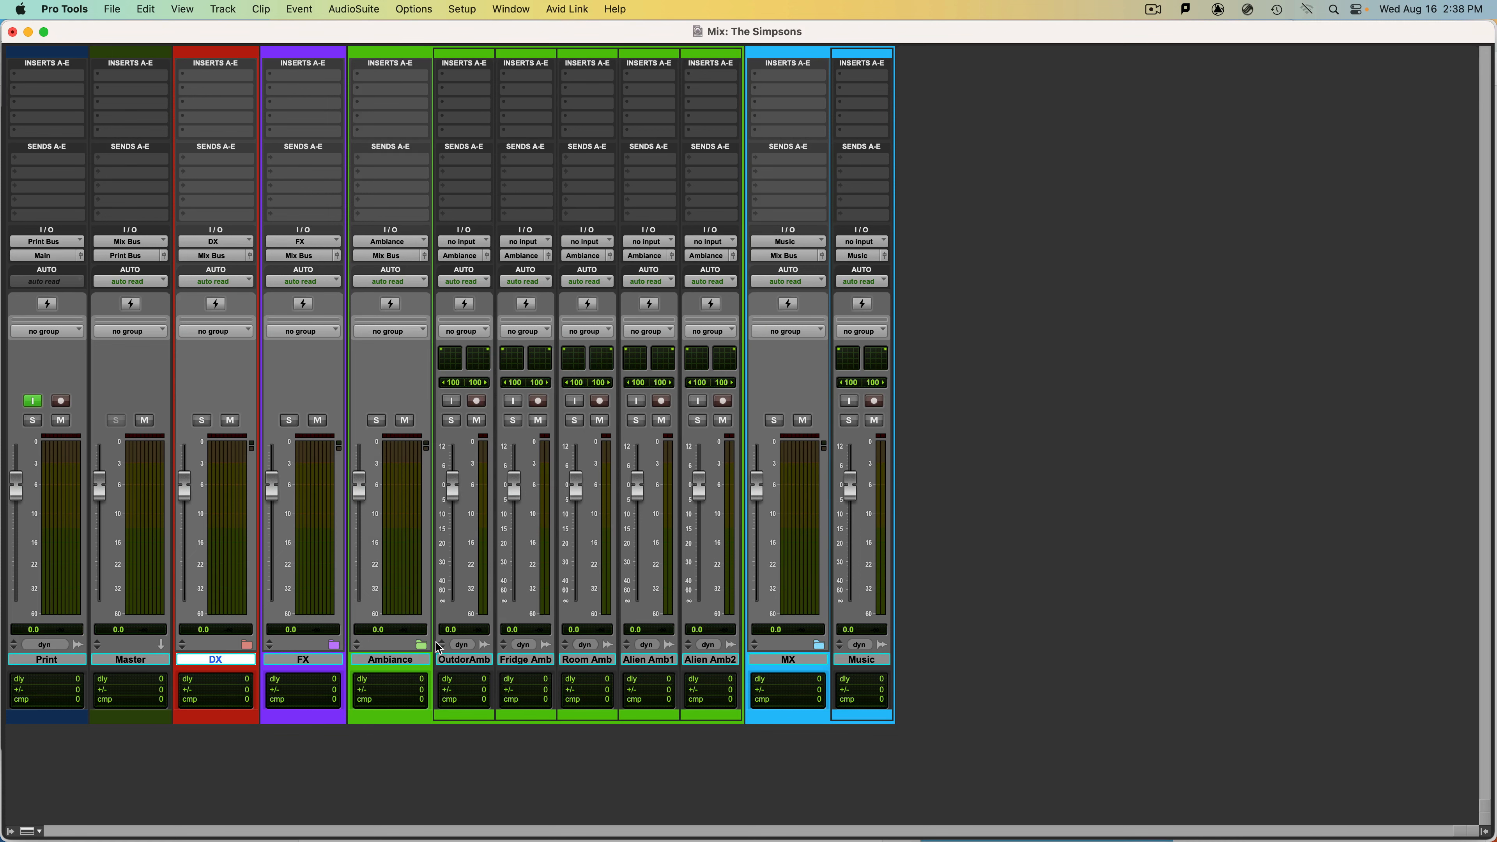
{"action": "left_click", "coordinate": [422, 645]}
{"action": "left_click", "coordinate": [510, 644]}
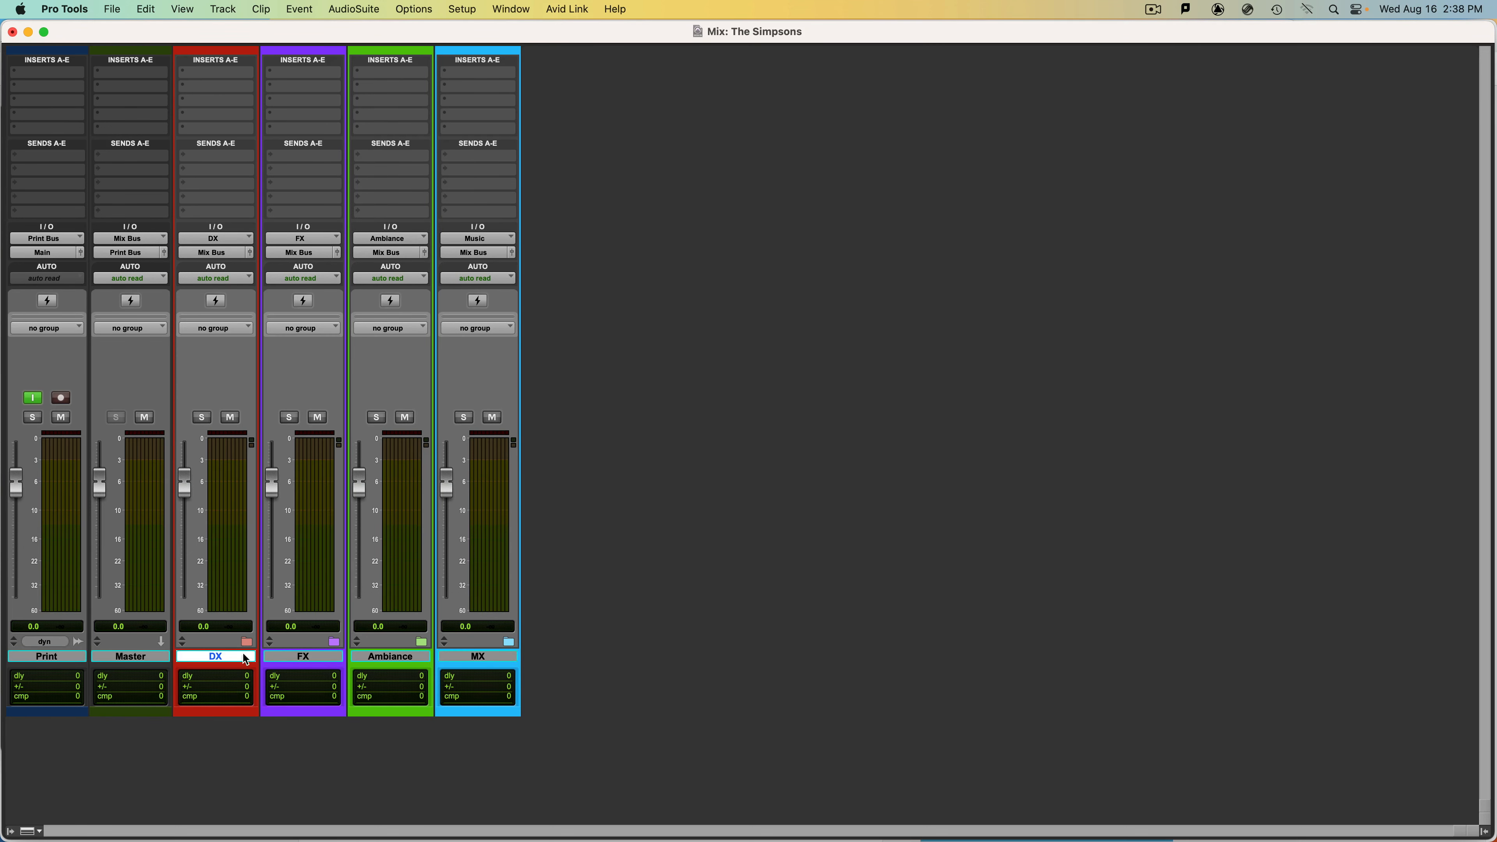
Expand the DX folder to show its dialogue tracks and dismiss the Screams track's panner window.
{"action": "left_click", "coordinate": [246, 643]}
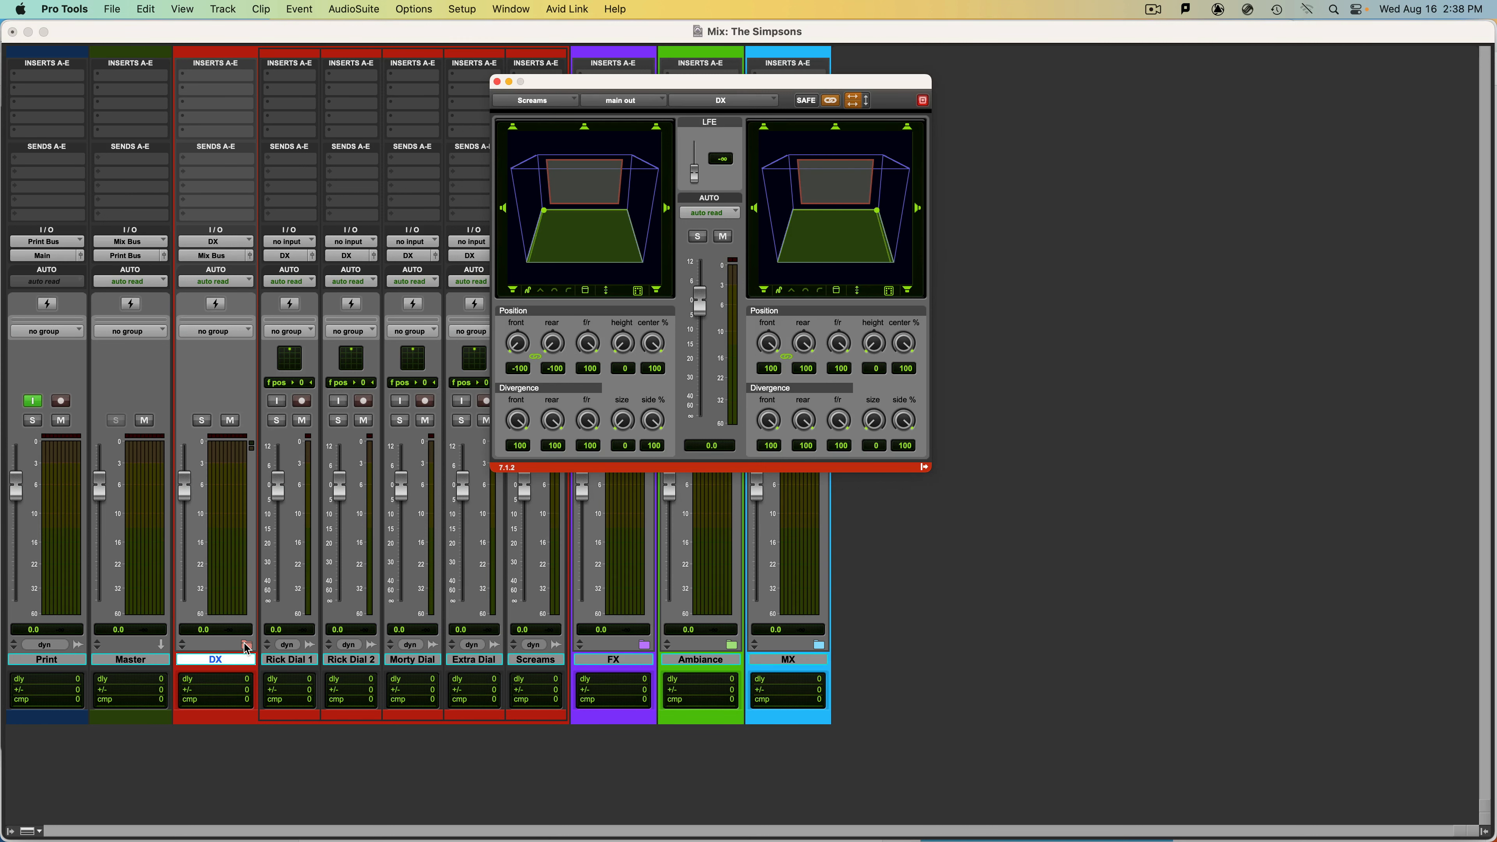
{"action": "key", "text": "super+w"}
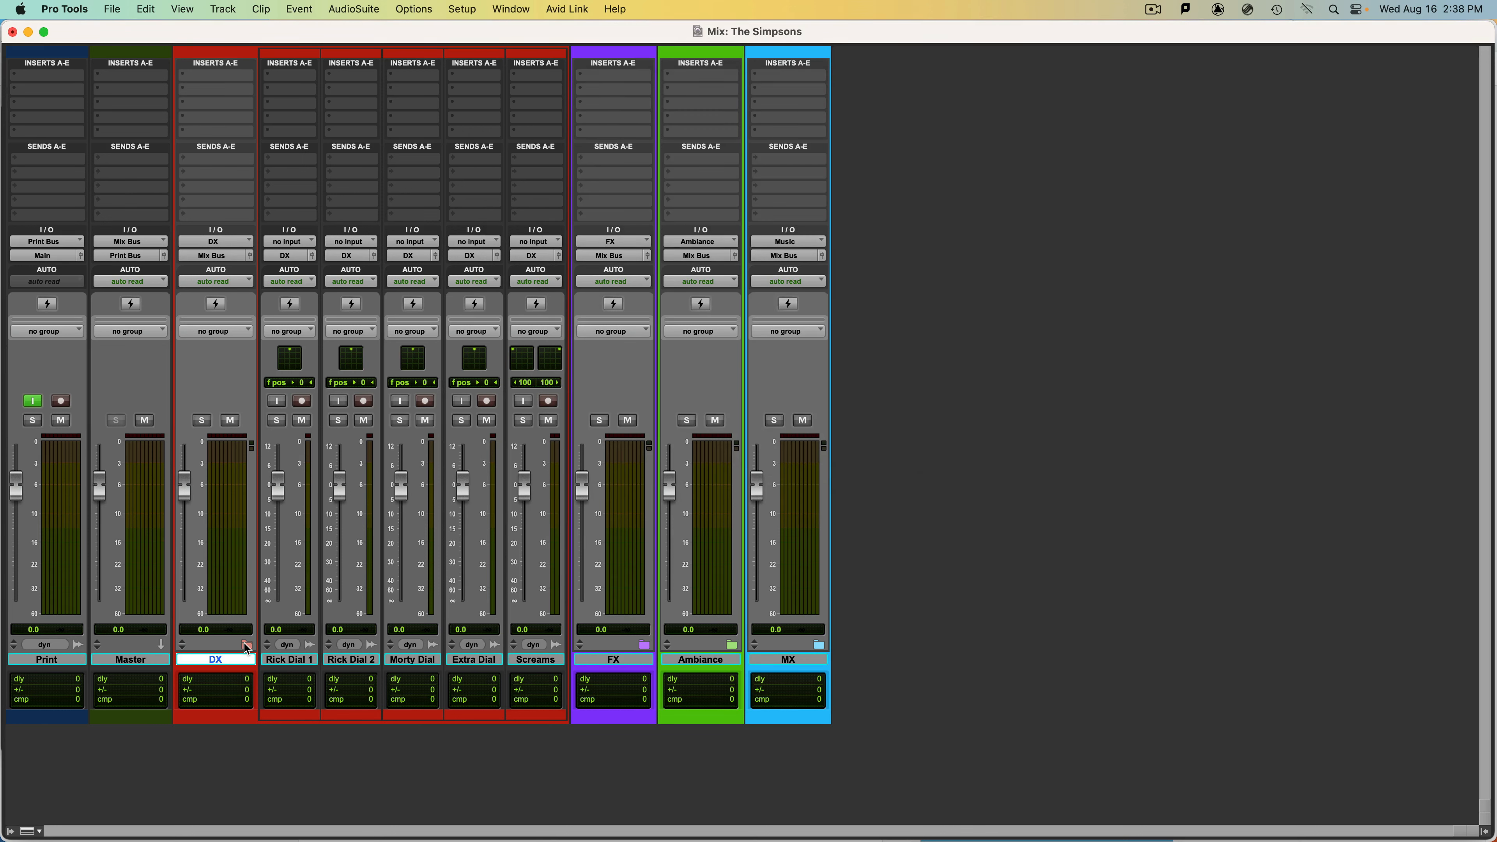